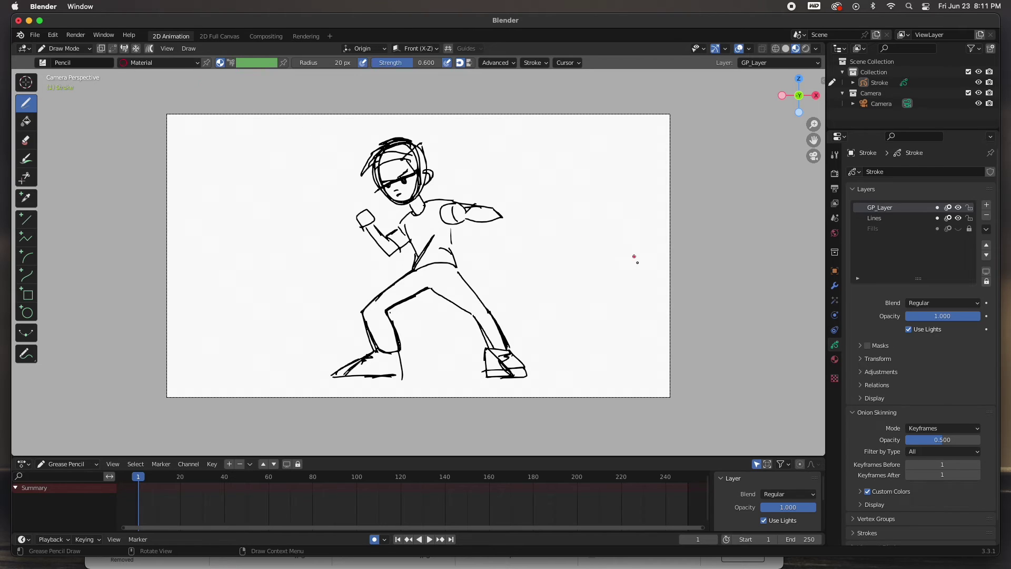
# - Choose the Pencil brush and review the surface settings of the red stroke material
pyautogui.click(44, 62)
pyautogui.click(299, 108)
pyautogui.click(835, 359)
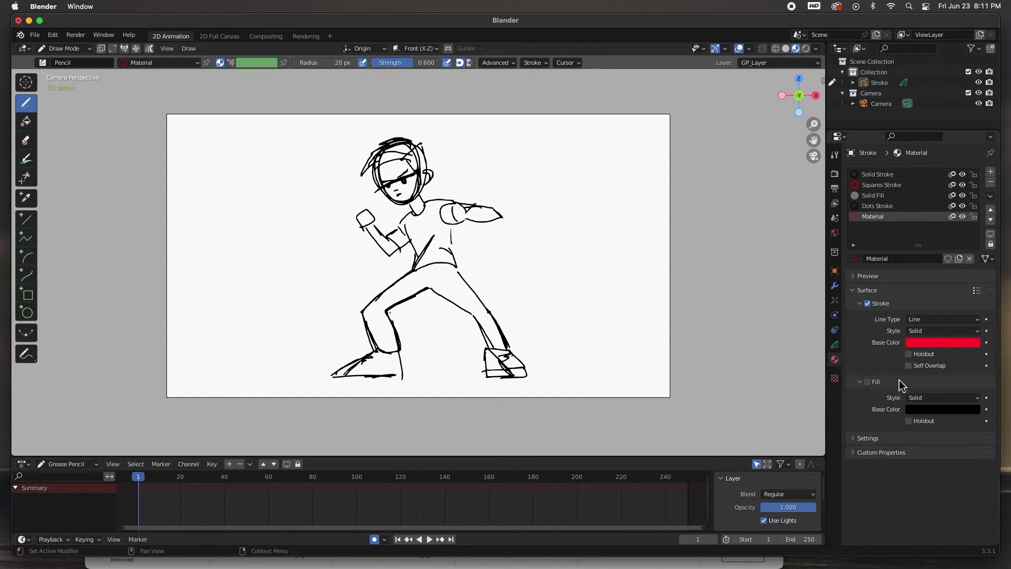
pyautogui.click(835, 345)
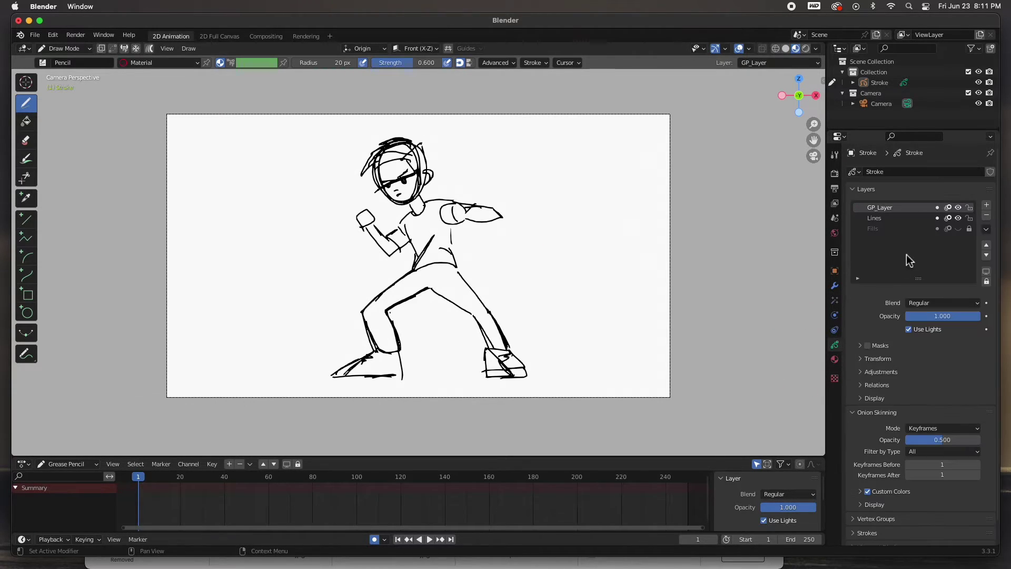
# - Lower the Lines layer's opacity until the rough drawing is light gray, and make GP_Layer the active layer
pyautogui.click(912, 219)
pyautogui.moveTo(969, 317); pyautogui.dragTo(906, 323)
pyautogui.click(892, 209)
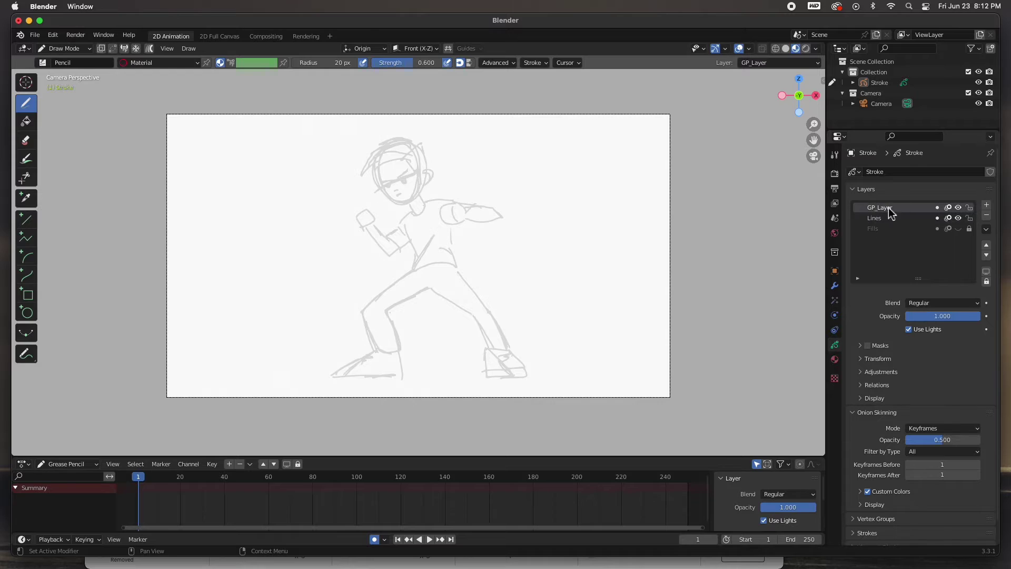
# - Sketch a red construction figure over the faded drawing with head oval, spine, pelvis circle, knee joints, shoulders and arm joints
pyautogui.moveTo(383, 159)
pyautogui.mouseDown()
pyautogui.moveTo(376, 179)
pyautogui.moveTo(420, 199)
pyautogui.mouseUp()
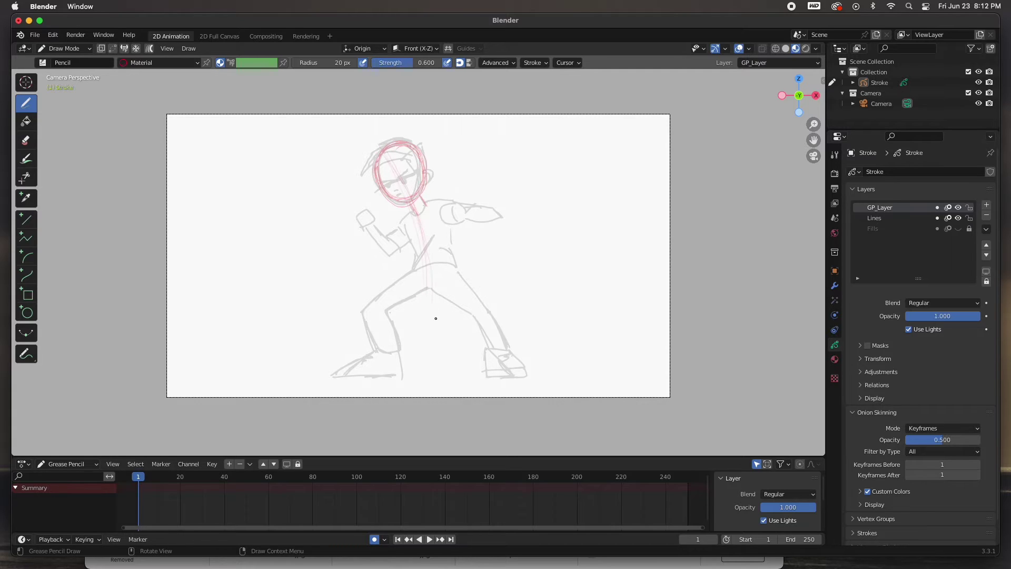
pyautogui.moveTo(454, 276)
pyautogui.mouseDown()
pyautogui.moveTo(451, 303)
pyautogui.moveTo(480, 314)
pyautogui.mouseUp()
pyautogui.moveTo(380, 305); pyautogui.dragTo(378, 305)
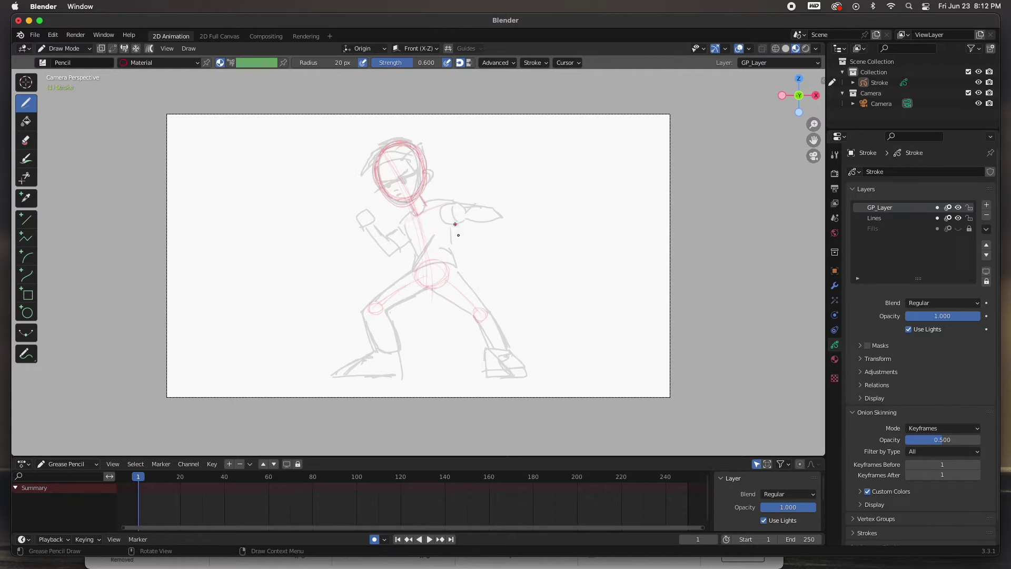
pyautogui.moveTo(412, 217)
pyautogui.mouseDown()
pyautogui.moveTo(408, 231)
pyautogui.moveTo(449, 245)
pyautogui.mouseUp()
pyautogui.moveTo(466, 209)
pyautogui.mouseDown()
pyautogui.moveTo(495, 215)
pyautogui.moveTo(455, 215)
pyautogui.moveTo(456, 225)
pyautogui.mouseUp()
pyautogui.click(387, 248)
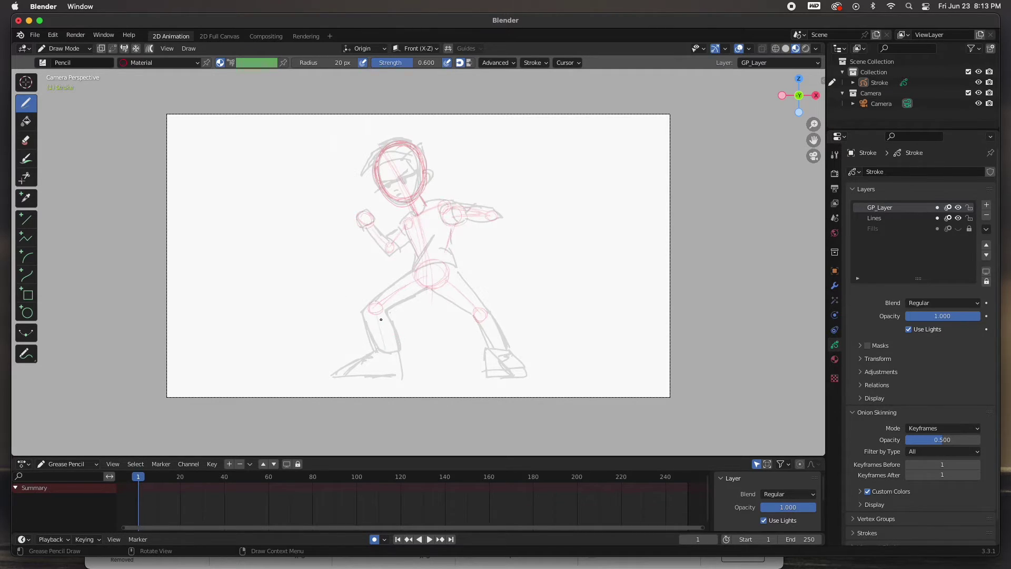
# - Sketch the shoes, ground line and face guidelines in red, checking them once without the Lines layer
pyautogui.moveTo(401, 356)
pyautogui.mouseDown()
pyautogui.moveTo(397, 376)
pyautogui.moveTo(335, 379)
pyautogui.mouseUp()
pyautogui.moveTo(335, 379)
pyautogui.mouseDown()
pyautogui.moveTo(388, 378)
pyautogui.moveTo(337, 378)
pyautogui.mouseUp()
pyautogui.moveTo(488, 326); pyautogui.dragTo(533, 373)
pyautogui.moveTo(333, 379); pyautogui.dragTo(552, 373)
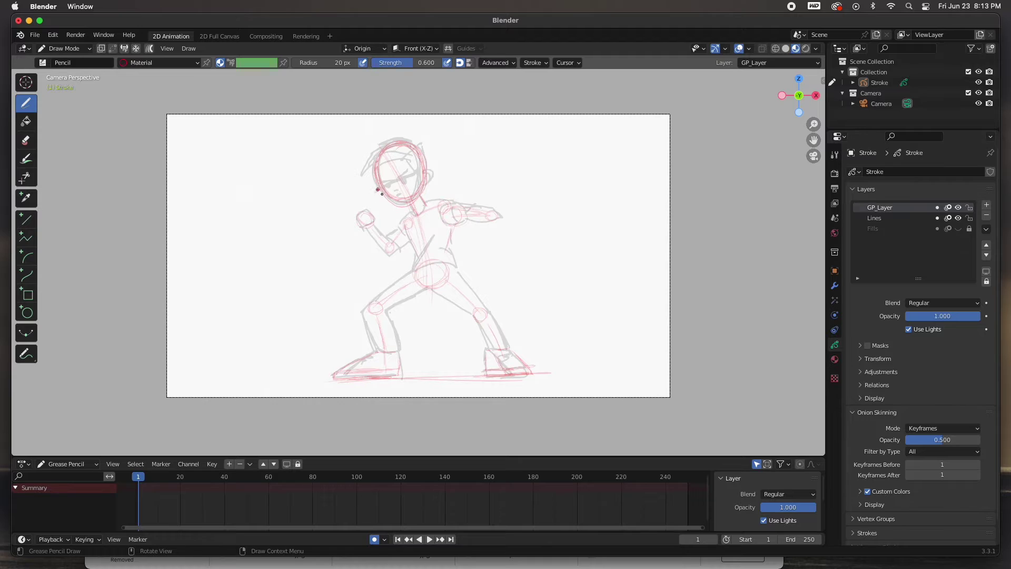
pyautogui.moveTo(392, 158); pyautogui.dragTo(401, 213)
pyautogui.click(957, 219)
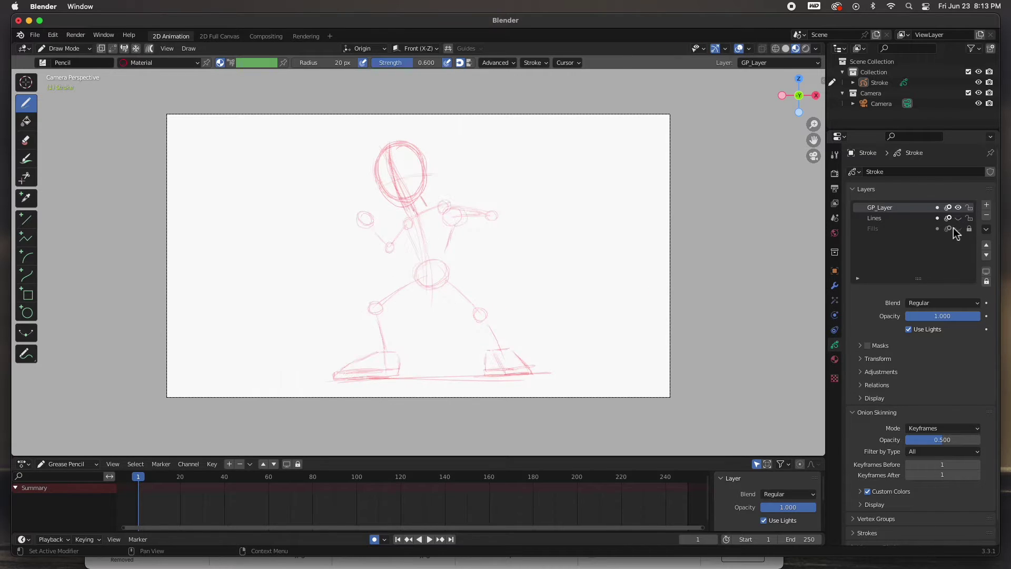
pyautogui.click(958, 218)
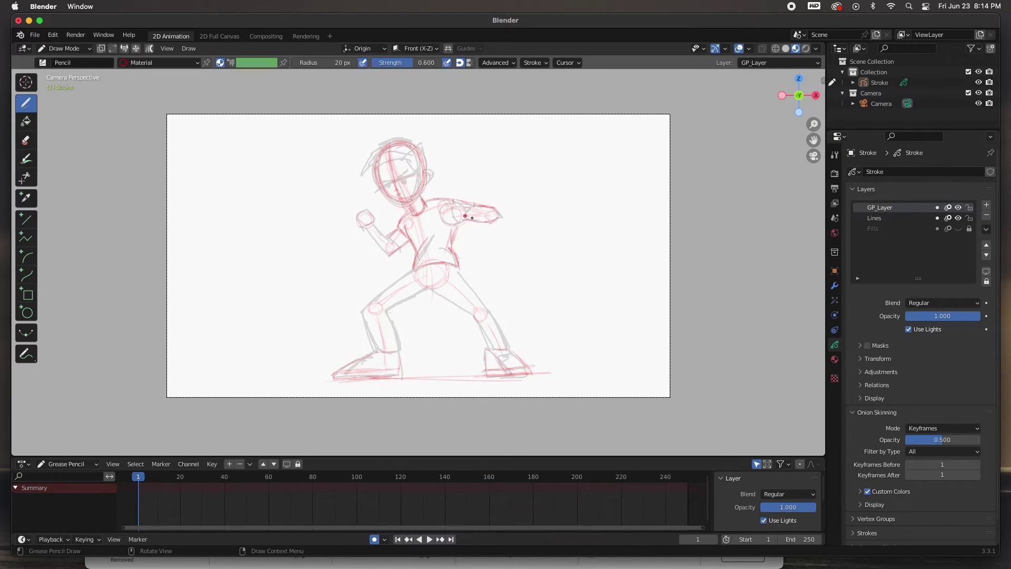
# - Sketch the outlines of both arms and fists in red, plus the facial features and spiky hair
pyautogui.moveTo(477, 207); pyautogui.dragTo(449, 226)
pyautogui.moveTo(463, 207)
pyautogui.mouseDown()
pyautogui.moveTo(452, 209)
pyautogui.moveTo(461, 224)
pyautogui.moveTo(470, 211)
pyautogui.mouseUp()
pyautogui.moveTo(385, 255); pyautogui.dragTo(369, 232)
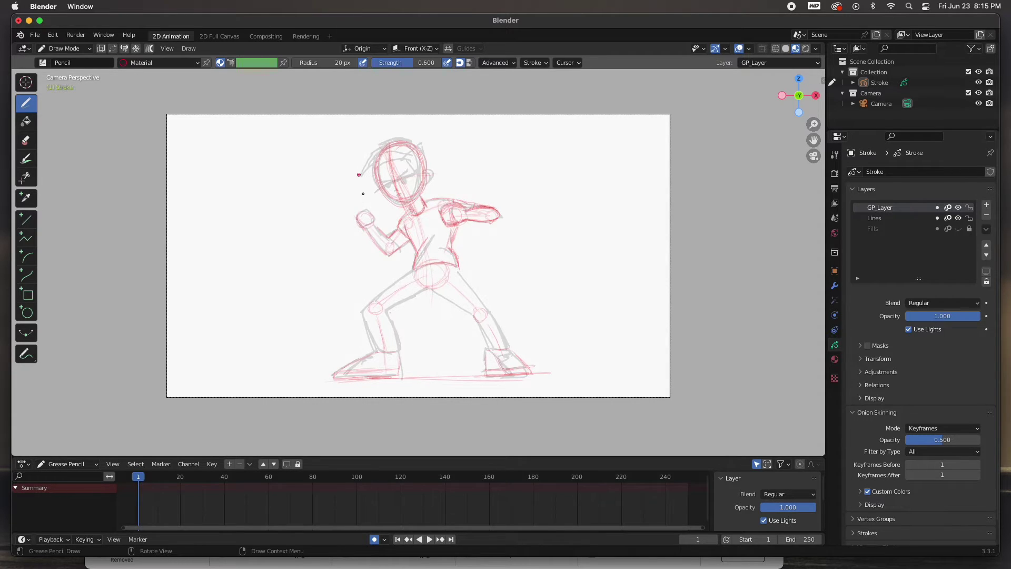
pyautogui.moveTo(403, 177); pyautogui.dragTo(391, 188)
pyautogui.moveTo(368, 179)
pyautogui.mouseDown()
pyautogui.moveTo(397, 161)
pyautogui.moveTo(398, 142)
pyautogui.moveTo(418, 138)
pyautogui.mouseUp()
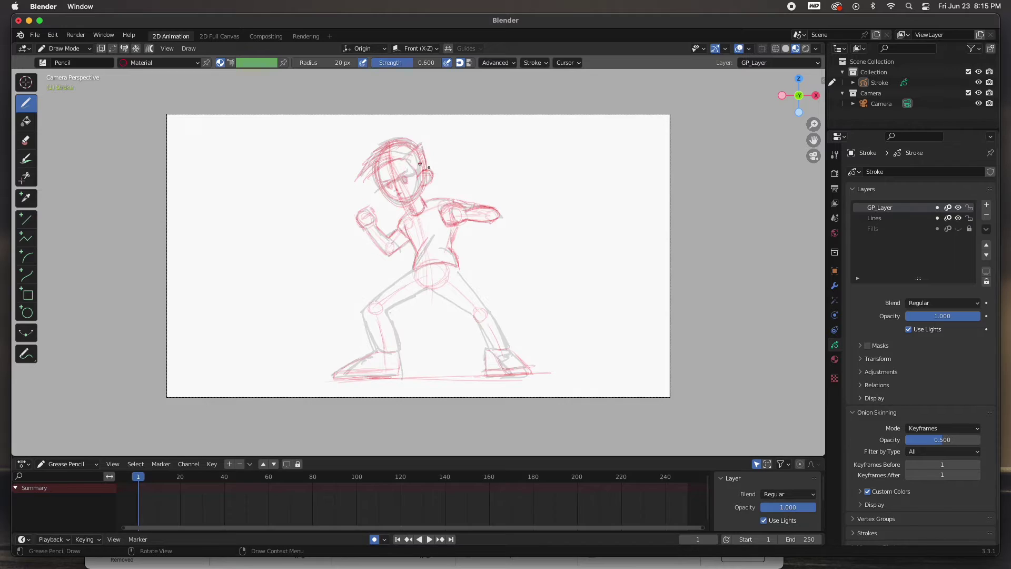
# - Sketch the outlines of both legs down to the shoes in red and refine the knees and waist
pyautogui.moveTo(422, 277); pyautogui.dragTo(369, 306)
pyautogui.moveTo(425, 287); pyautogui.dragTo(395, 315)
pyautogui.moveTo(431, 286)
pyautogui.mouseDown()
pyautogui.moveTo(386, 314)
pyautogui.moveTo(466, 310)
pyautogui.mouseUp()
pyautogui.moveTo(458, 268)
pyautogui.mouseDown()
pyautogui.moveTo(508, 346)
pyautogui.moveTo(482, 358)
pyautogui.mouseUp()
pyautogui.moveTo(480, 332)
pyautogui.mouseDown()
pyautogui.moveTo(485, 357)
pyautogui.moveTo(505, 346)
pyautogui.mouseUp()
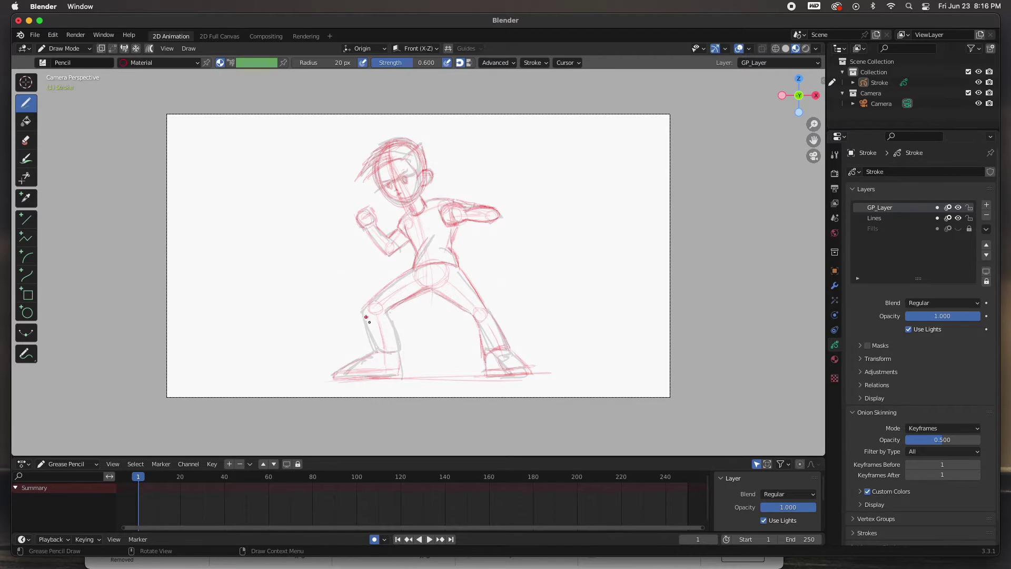
pyautogui.moveTo(405, 300)
pyautogui.mouseDown()
pyautogui.moveTo(381, 312)
pyautogui.moveTo(402, 351)
pyautogui.mouseUp()
pyautogui.moveTo(382, 311)
pyautogui.mouseDown()
pyautogui.moveTo(404, 362)
pyautogui.moveTo(400, 376)
pyautogui.moveTo(376, 378)
pyautogui.mouseUp()
pyautogui.moveTo(486, 366)
pyautogui.mouseDown()
pyautogui.moveTo(503, 347)
pyautogui.moveTo(485, 365)
pyautogui.moveTo(478, 324)
pyautogui.mouseUp()
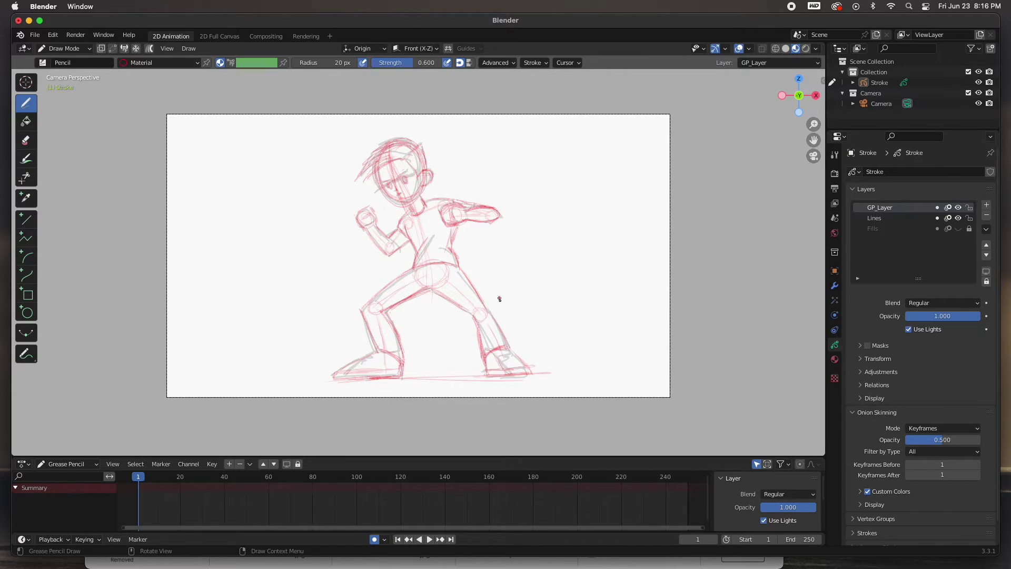
pyautogui.moveTo(377, 316)
pyautogui.mouseDown()
pyautogui.moveTo(368, 310)
pyautogui.moveTo(396, 280)
pyautogui.mouseUp()
pyautogui.moveTo(429, 265)
pyautogui.mouseDown()
pyautogui.moveTo(456, 267)
pyautogui.moveTo(457, 228)
pyautogui.moveTo(451, 243)
pyautogui.mouseUp()
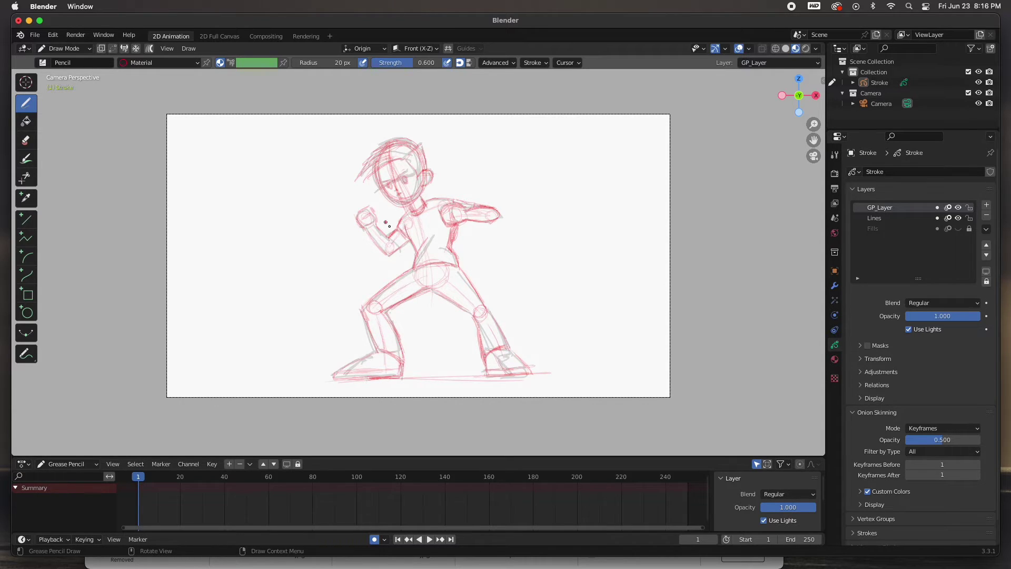
# - Hide the Lines layer, fade the red sketch layer to about 0.4 opacity, and activate GP_Layer.001
pyautogui.click(958, 218)
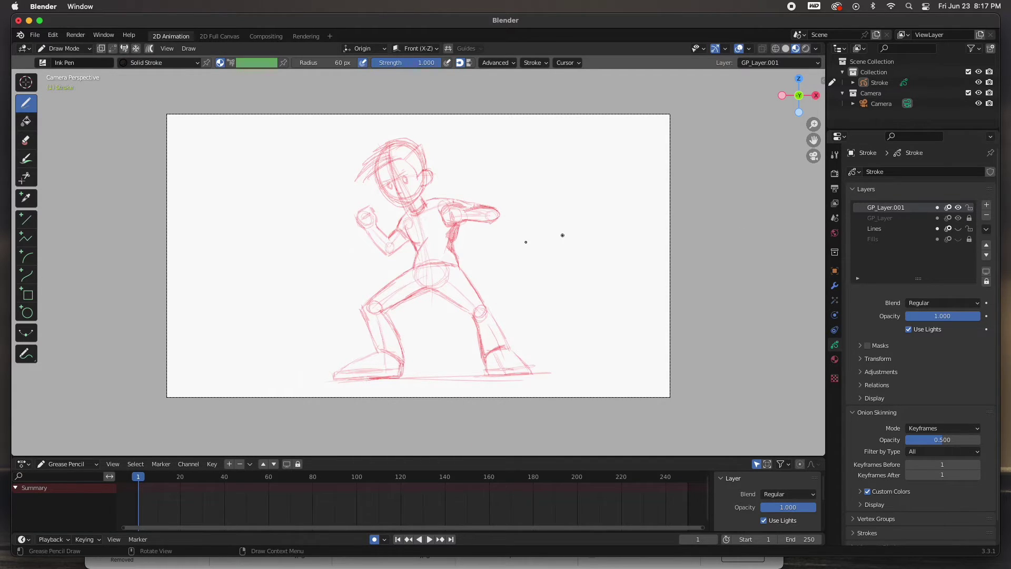
pyautogui.click(888, 216)
pyautogui.moveTo(964, 318); pyautogui.dragTo(916, 320)
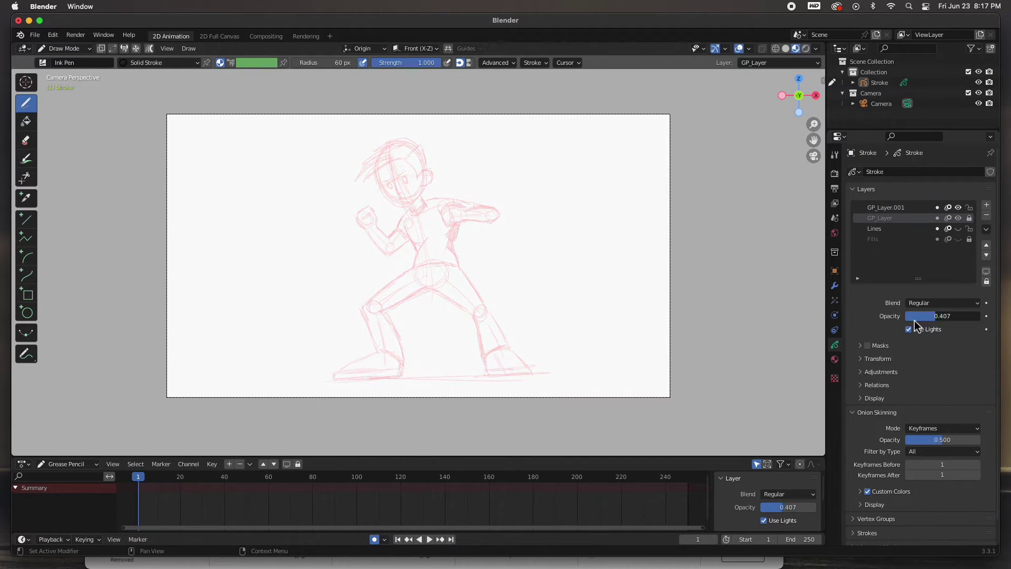
pyautogui.click(902, 208)
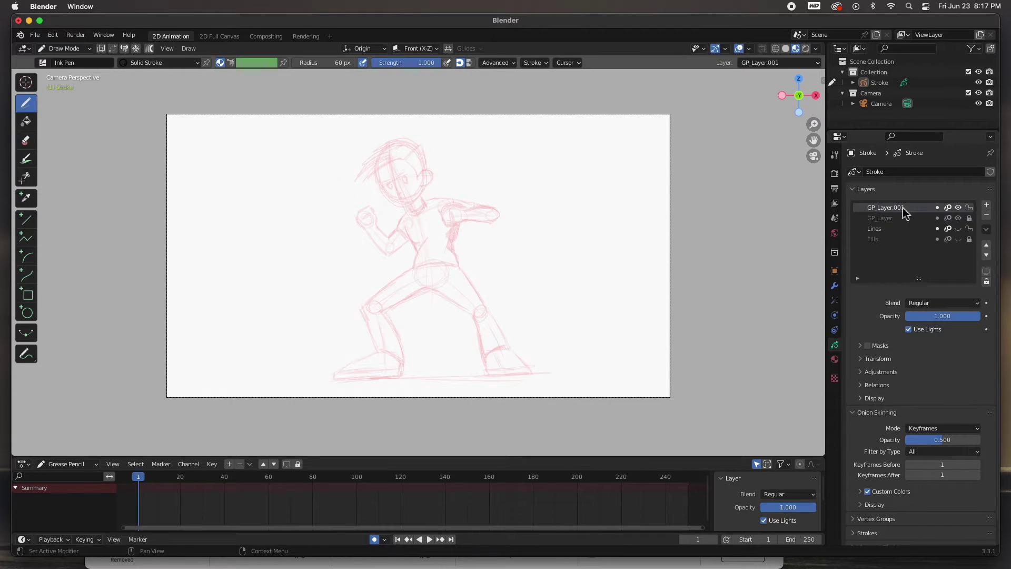
# - Ink the character's head in black over the sketch, including face contour, facial features, ear, neck and spiky hair
pyautogui.moveTo(423, 190); pyautogui.dragTo(409, 202)
pyautogui.press('super+z')
pyautogui.scroll(-3, 514, 289)
pyautogui.scroll(6, 514, 289)
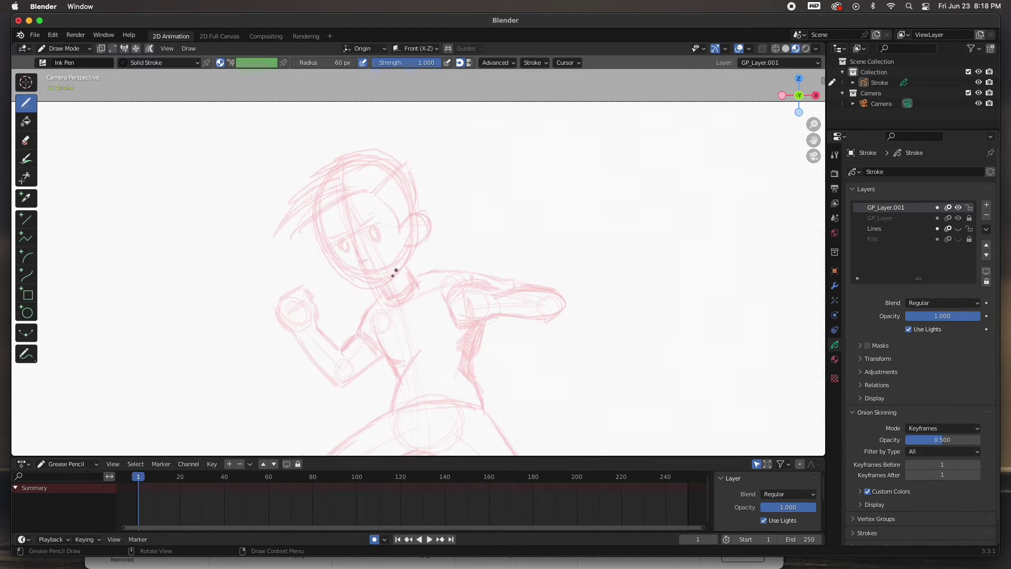
pyautogui.moveTo(414, 249)
pyautogui.mouseDown()
pyautogui.moveTo(388, 276)
pyautogui.moveTo(317, 204)
pyautogui.mouseUp()
pyautogui.moveTo(347, 241)
pyautogui.mouseDown()
pyautogui.moveTo(343, 250)
pyautogui.moveTo(374, 229)
pyautogui.moveTo(349, 232)
pyautogui.moveTo(376, 263)
pyautogui.mouseUp()
pyautogui.moveTo(405, 221)
pyautogui.mouseDown()
pyautogui.moveTo(420, 244)
pyautogui.moveTo(399, 250)
pyautogui.moveTo(414, 217)
pyautogui.moveTo(396, 173)
pyautogui.moveTo(379, 199)
pyautogui.moveTo(404, 237)
pyautogui.mouseUp()
pyautogui.hotkey('ctrl', 'z')
pyautogui.hotkey('ctrl', 'z')
pyautogui.moveTo(376, 193)
pyautogui.mouseDown()
pyautogui.moveTo(393, 176)
pyautogui.moveTo(412, 284)
pyautogui.moveTo(388, 298)
pyautogui.mouseUp()
pyautogui.moveTo(377, 191); pyautogui.dragTo(294, 242)
pyautogui.moveTo(349, 181)
pyautogui.mouseDown()
pyautogui.moveTo(308, 213)
pyautogui.moveTo(375, 151)
pyautogui.moveTo(346, 158)
pyautogui.mouseUp()
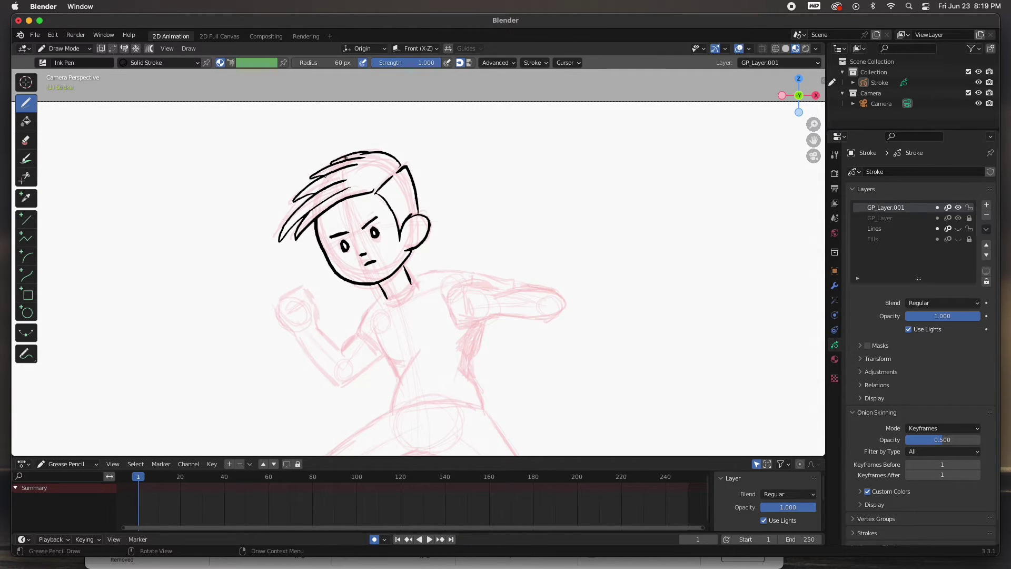
# - Ink the shoulders, the outstretched arm with its fist, and both sides of the torso
pyautogui.moveTo(384, 293); pyautogui.dragTo(356, 333)
pyautogui.moveTo(412, 271); pyautogui.dragTo(515, 286)
pyautogui.hotkey('ctrl', 'z')
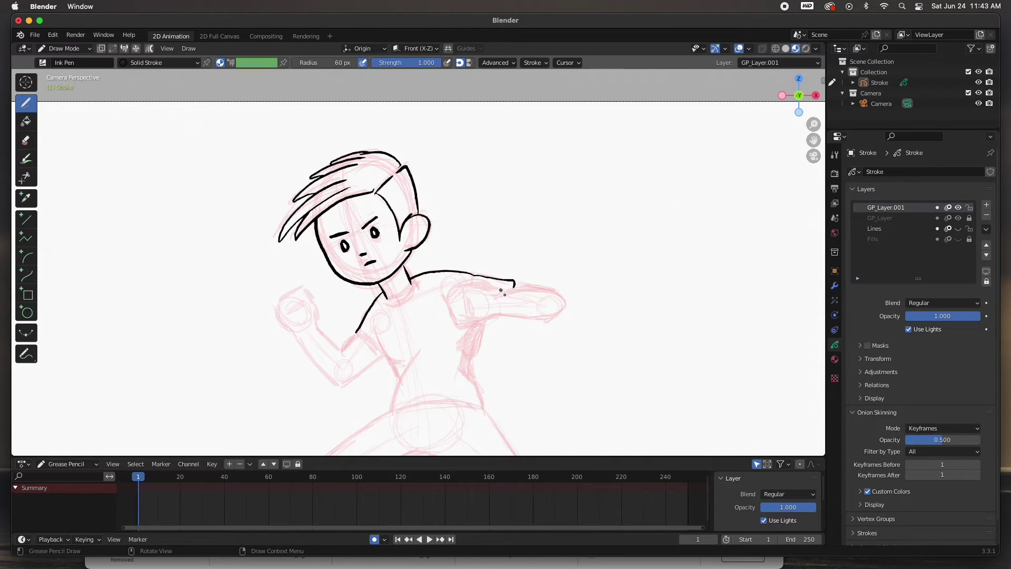
pyautogui.moveTo(493, 292)
pyautogui.mouseDown()
pyautogui.moveTo(569, 300)
pyautogui.moveTo(489, 314)
pyautogui.moveTo(550, 289)
pyautogui.mouseUp()
pyautogui.moveTo(452, 286); pyautogui.dragTo(492, 292)
pyautogui.moveTo(489, 315)
pyautogui.mouseDown()
pyautogui.moveTo(476, 321)
pyautogui.moveTo(452, 287)
pyautogui.moveTo(481, 331)
pyautogui.moveTo(485, 409)
pyautogui.mouseUp()
pyautogui.hotkey('ctrl', 'z')
pyautogui.moveTo(378, 325); pyautogui.dragTo(399, 365)
pyautogui.moveTo(394, 362); pyautogui.dragTo(391, 409)
# - Ink the bent arm with its sleeve and the clenched fist
pyautogui.moveTo(356, 333)
pyautogui.mouseDown()
pyautogui.moveTo(375, 364)
pyautogui.moveTo(343, 350)
pyautogui.mouseUp()
pyautogui.hotkey('ctrl', 'z')
pyautogui.moveTo(358, 333)
pyautogui.mouseDown()
pyautogui.moveTo(387, 366)
pyautogui.moveTo(340, 389)
pyautogui.mouseUp()
pyautogui.moveTo(343, 350); pyautogui.dragTo(313, 325)
pyautogui.moveTo(340, 388); pyautogui.dragTo(298, 333)
pyautogui.hotkey('ctrl', 'z')
pyautogui.hotkey('ctrl', 'z')
pyautogui.moveTo(331, 375)
pyautogui.mouseDown()
pyautogui.moveTo(299, 333)
pyautogui.moveTo(340, 389)
pyautogui.mouseUp()
pyautogui.moveTo(279, 311); pyautogui.dragTo(300, 334)
pyautogui.moveTo(308, 296); pyautogui.dragTo(306, 308)
pyautogui.moveTo(307, 293); pyautogui.dragTo(314, 325)
pyautogui.moveTo(309, 292)
pyautogui.mouseDown()
pyautogui.moveTo(278, 315)
pyautogui.moveTo(299, 321)
pyautogui.mouseUp()
# - Ink the inner detail lines of the ear
pyautogui.moveTo(409, 227); pyautogui.dragTo(422, 220)
pyautogui.moveTo(413, 230); pyautogui.dragTo(409, 243)
pyautogui.moveTo(424, 226); pyautogui.dragTo(422, 235)
pyautogui.hotkey('ctrl', 'z')
# - Ink the shirt's bottom hem and the inner and outer contours of both thighs
pyautogui.keyDown('shift'); pyautogui.moveTo(526, 382); pyautogui.dragTo(523, 247, button='middle'); pyautogui.keyUp('shift')
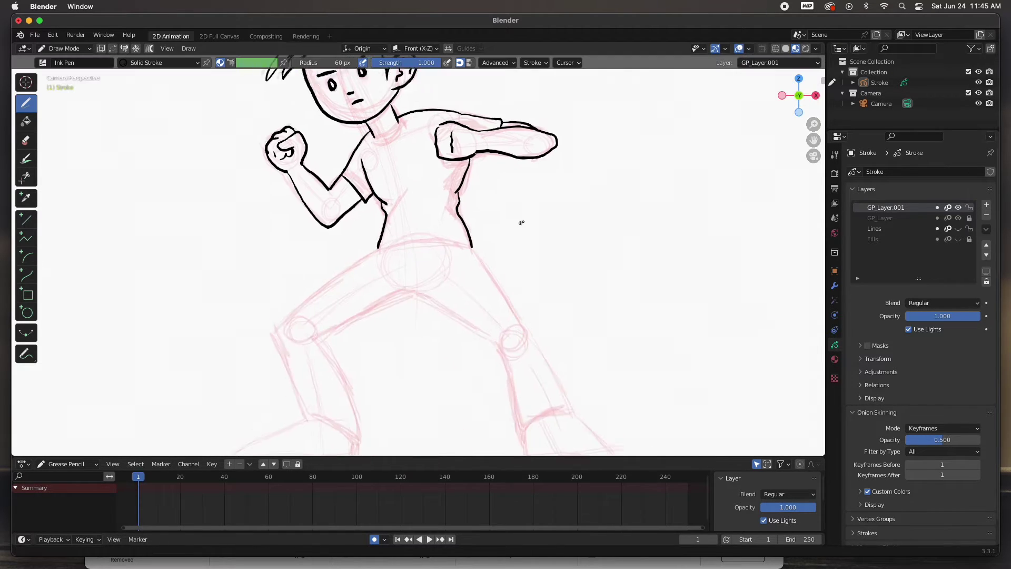
pyautogui.moveTo(481, 274); pyautogui.dragTo(387, 276)
pyautogui.press('super+z')
pyautogui.moveTo(386, 277); pyautogui.dragTo(289, 358)
pyautogui.press('super+z')
pyautogui.moveTo(483, 275); pyautogui.dragTo(536, 353)
pyautogui.moveTo(430, 320); pyautogui.dragTo(511, 373)
pyautogui.moveTo(427, 320); pyautogui.dragTo(324, 365)
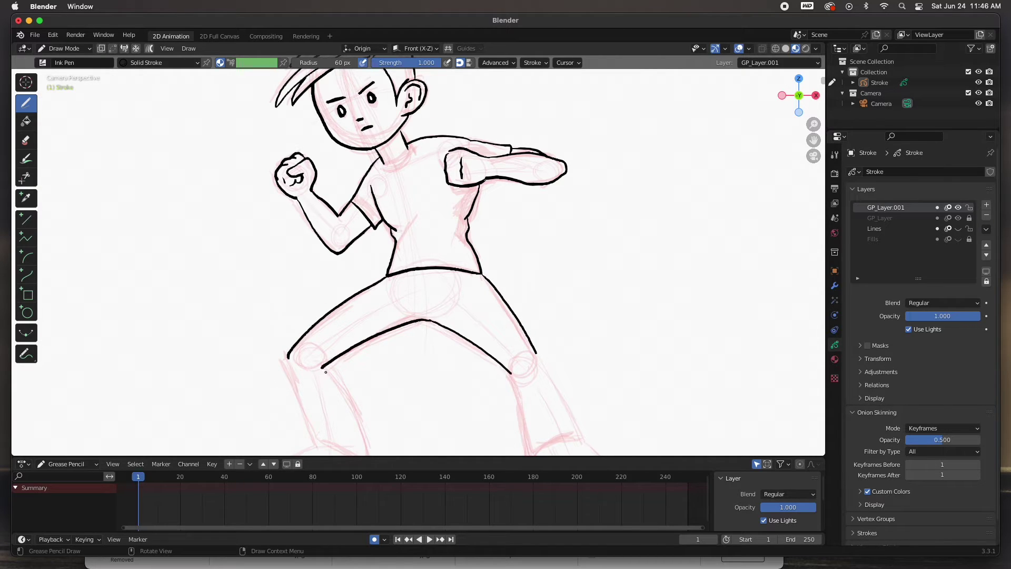
# - Ink the inner and outer contours of both lower legs from the knees to the ankles
pyautogui.keyDown('shift'); pyautogui.moveTo(469, 385); pyautogui.dragTo(471, 278, button='middle'); pyautogui.keyUp('shift')
pyautogui.moveTo(321, 259); pyautogui.dragTo(367, 362)
pyautogui.moveTo(287, 248)
pyautogui.mouseDown()
pyautogui.moveTo(305, 338)
pyautogui.moveTo(367, 362)
pyautogui.mouseUp()
pyautogui.moveTo(509, 268); pyautogui.dragTo(532, 372)
pyautogui.moveTo(535, 245)
pyautogui.mouseDown()
pyautogui.moveTo(577, 328)
pyautogui.moveTo(532, 371)
pyautogui.mouseUp()
pyautogui.hotkey('ctrl', 'z')
# - Ink the trouser cuffs and the outlines and soles of both shoes
pyautogui.moveTo(306, 340)
pyautogui.mouseDown()
pyautogui.moveTo(240, 391)
pyautogui.moveTo(310, 390)
pyautogui.mouseUp()
pyautogui.hotkey('ctrl', 'z')
pyautogui.moveTo(239, 392)
pyautogui.mouseDown()
pyautogui.moveTo(366, 363)
pyautogui.moveTo(237, 376)
pyautogui.moveTo(365, 373)
pyautogui.mouseUp()
pyautogui.hotkey('ctrl', 'z')
pyautogui.moveTo(531, 373)
pyautogui.mouseDown()
pyautogui.moveTo(538, 388)
pyautogui.moveTo(634, 383)
pyautogui.mouseUp()
pyautogui.moveTo(577, 327)
pyautogui.mouseDown()
pyautogui.moveTo(634, 382)
pyautogui.moveTo(533, 375)
pyautogui.mouseUp()
pyautogui.hotkey('ctrl', 'z')
pyautogui.hotkey('ctrl', 'z')
# - Ink the tongue and lace details on both shoes
pyautogui.moveTo(560, 336); pyautogui.dragTo(578, 361)
pyautogui.moveTo(578, 361); pyautogui.dragTo(607, 357)
pyautogui.moveTo(572, 353)
pyautogui.mouseDown()
pyautogui.moveTo(600, 348)
pyautogui.moveTo(592, 340)
pyautogui.mouseUp()
pyautogui.moveTo(566, 338)
pyautogui.mouseDown()
pyautogui.moveTo(586, 333)
pyautogui.moveTo(563, 353)
pyautogui.moveTo(567, 361)
pyautogui.mouseUp()
pyautogui.moveTo(577, 376); pyautogui.dragTo(575, 385)
pyautogui.hotkey('ctrl', 'z')
pyautogui.moveTo(267, 359)
pyautogui.mouseDown()
pyautogui.moveTo(318, 345)
pyautogui.moveTo(283, 362)
pyautogui.mouseUp()
pyautogui.moveTo(291, 347); pyautogui.dragTo(299, 354)
pyautogui.moveTo(300, 343); pyautogui.dragTo(307, 351)
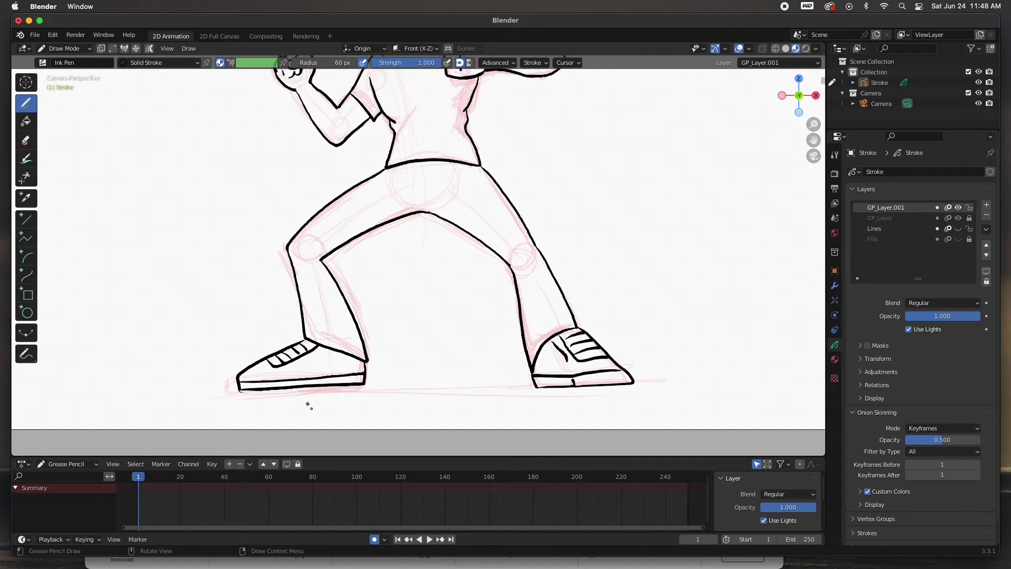
# - Hide the red sketch layer and ink the shirt's collar around the neck
pyautogui.keyDown('shift'); pyautogui.moveTo(617, 238); pyautogui.dragTo(621, 411, button='middle'); pyautogui.keyUp('shift')
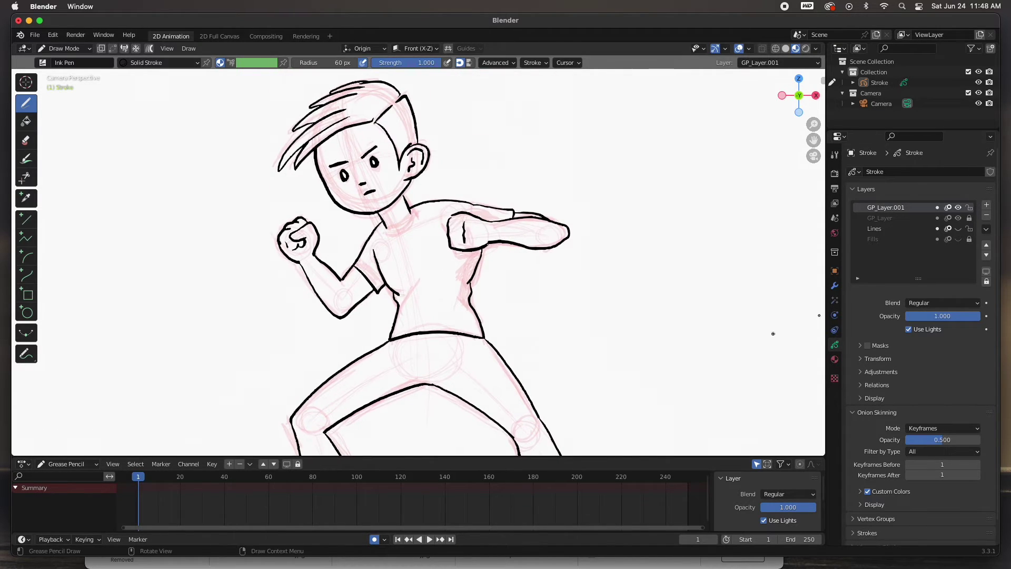
pyautogui.click(958, 218)
pyautogui.moveTo(388, 228); pyautogui.dragTo(412, 210)
pyautogui.moveTo(388, 228); pyautogui.dragTo(391, 236)
pyautogui.hotkey('ctrl', 'z')
pyautogui.moveTo(388, 230); pyautogui.dragTo(415, 212)
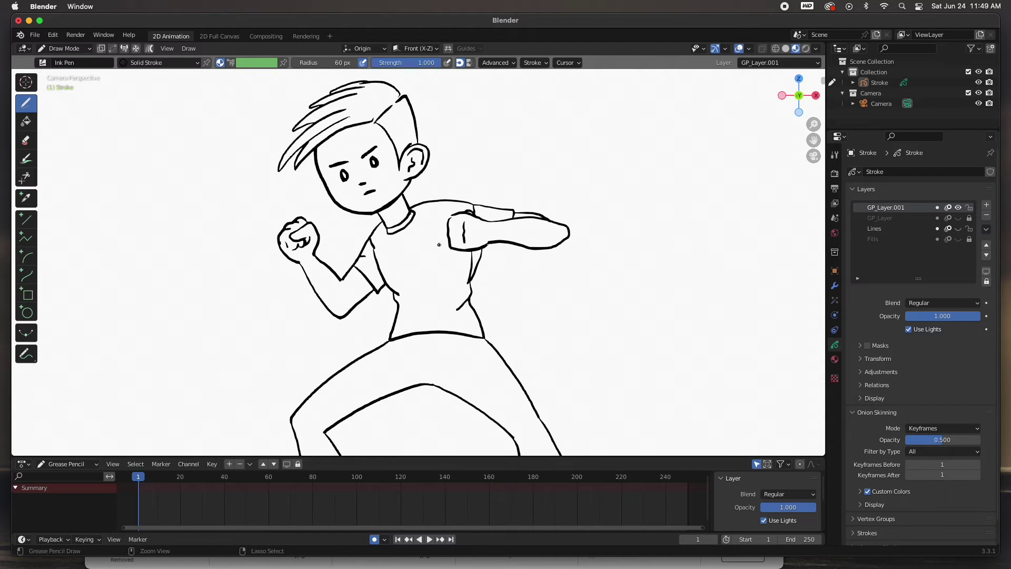
# - Rename the inked layer to "Ink Lines"
pyautogui.keyDown('shift'); pyautogui.moveTo(601, 375); pyautogui.dragTo(597, 319, button='middle'); pyautogui.keyUp('shift')
pyautogui.keyDown('ctrl'); pyautogui.moveTo(533, 323); pyautogui.dragTo(522, 371, button='middle'); pyautogui.keyUp('ctrl')
pyautogui.scroll(-1, 629, 391)
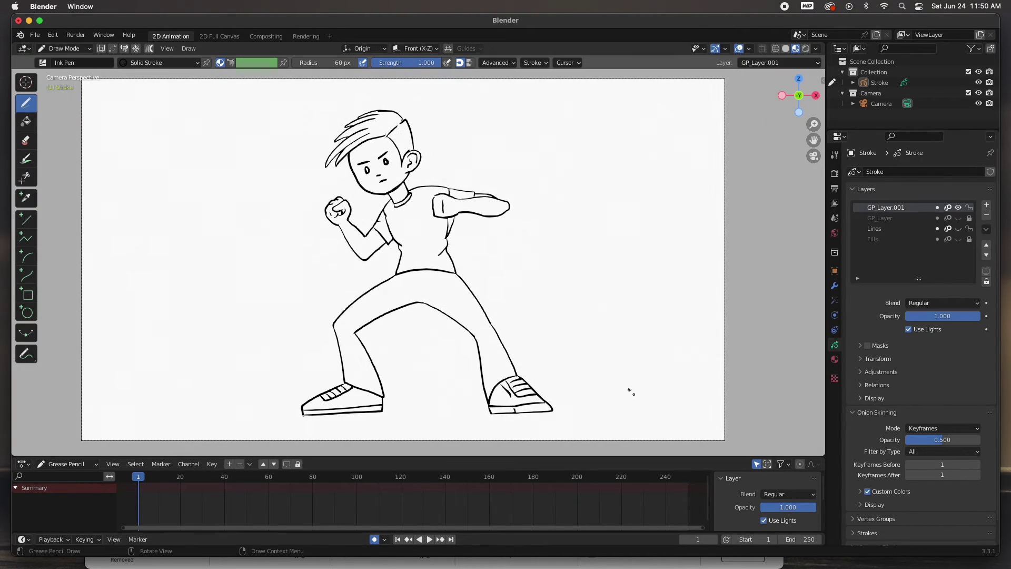
pyautogui.doubleClick(960, 218)
pyautogui.write('Ink Line')
# - Name the new layer above the ink layer "Color" and move it below Ink Lines
pyautogui.doubleClick(896, 208)
pyautogui.write('Color')
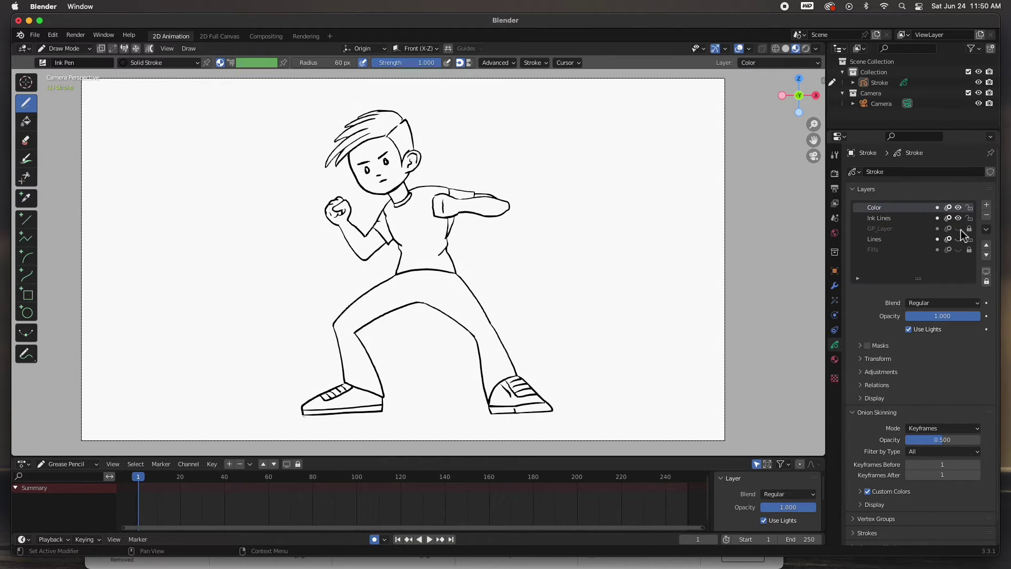
pyautogui.click(987, 255)
# - Add a material named "skin" that uses only a solid fill with a tan base color
pyautogui.click(835, 359)
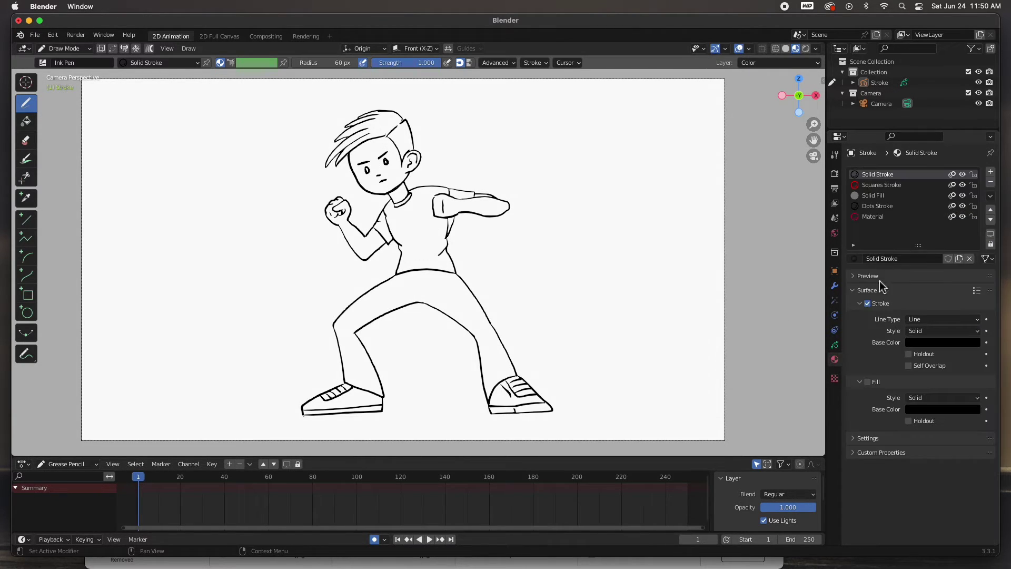
pyautogui.click(991, 172)
pyautogui.click(930, 261)
pyautogui.doubleClick(879, 227)
pyautogui.write('skin')
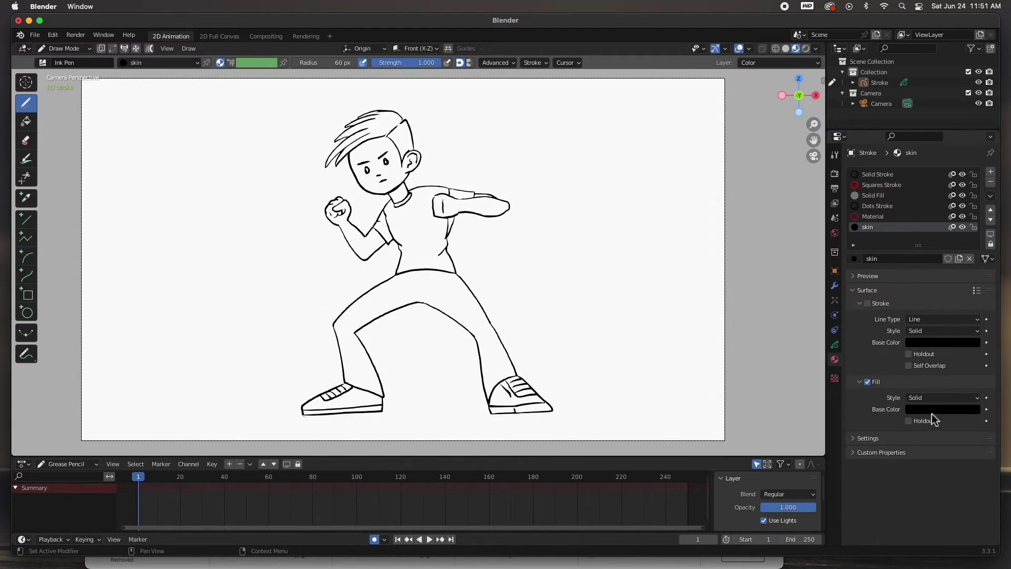
pyautogui.click(933, 410)
pyautogui.click(919, 305)
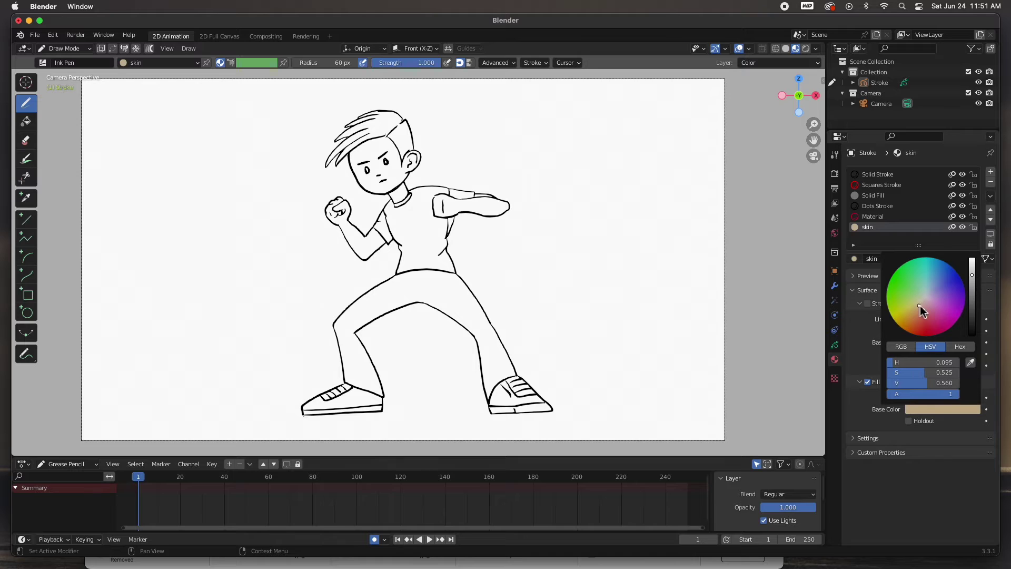
pyautogui.keyDown('ctrl'); pyautogui.moveTo(399, 173); pyautogui.dragTo(486, 361, button='middle'); pyautogui.keyUp('ctrl')
pyautogui.press('n')
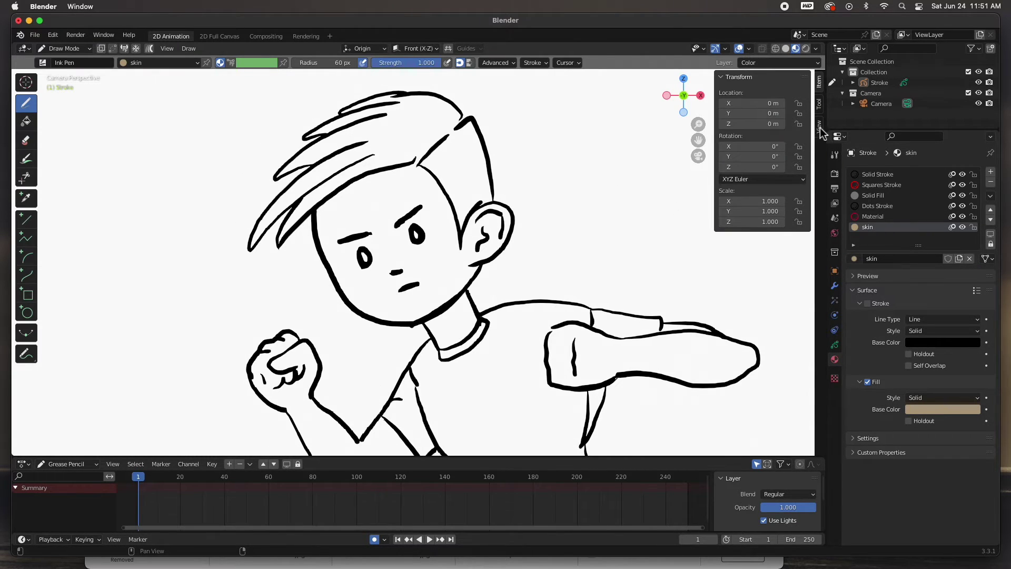
pyautogui.click(820, 104)
pyautogui.press('n')
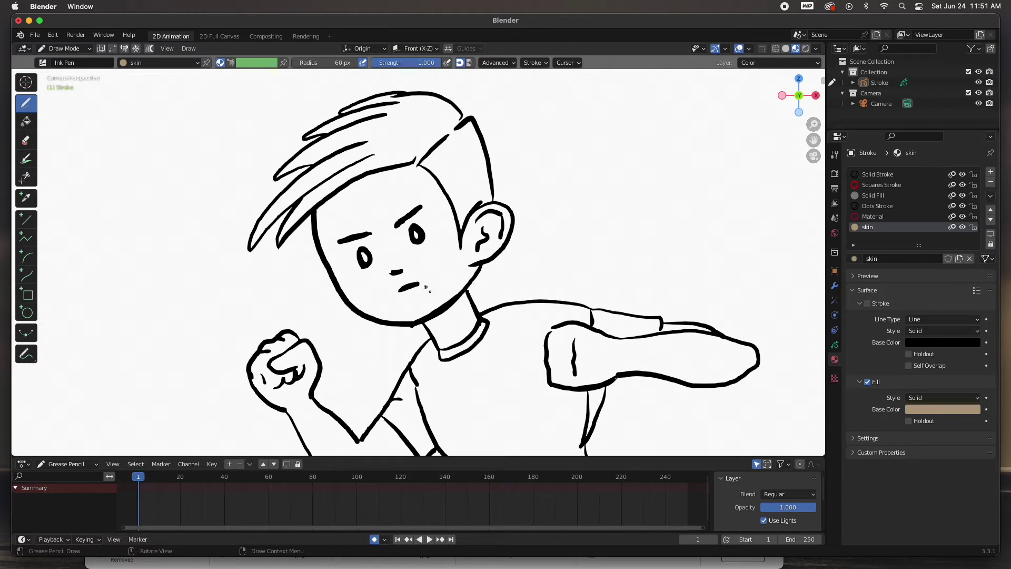
# - Trace around the face and ear to fill them with the skin material on the Color layer
pyautogui.scroll(-1, 426, 290)
pyautogui.scroll(4, 426, 290)
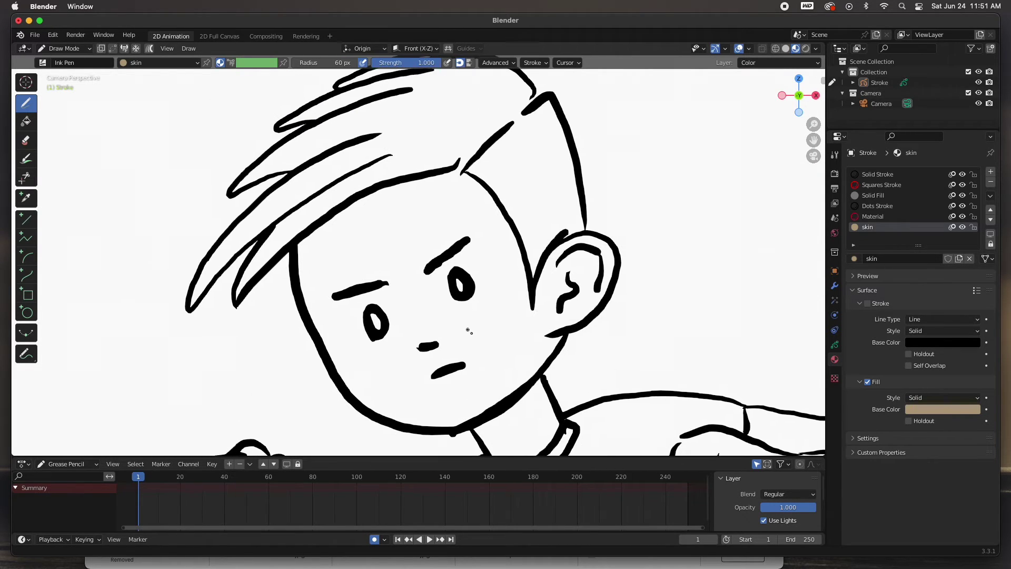
pyautogui.moveTo(532, 388)
pyautogui.mouseDown()
pyautogui.moveTo(585, 234)
pyautogui.moveTo(507, 221)
pyautogui.moveTo(297, 242)
pyautogui.moveTo(395, 419)
pyautogui.moveTo(511, 393)
pyautogui.mouseUp()
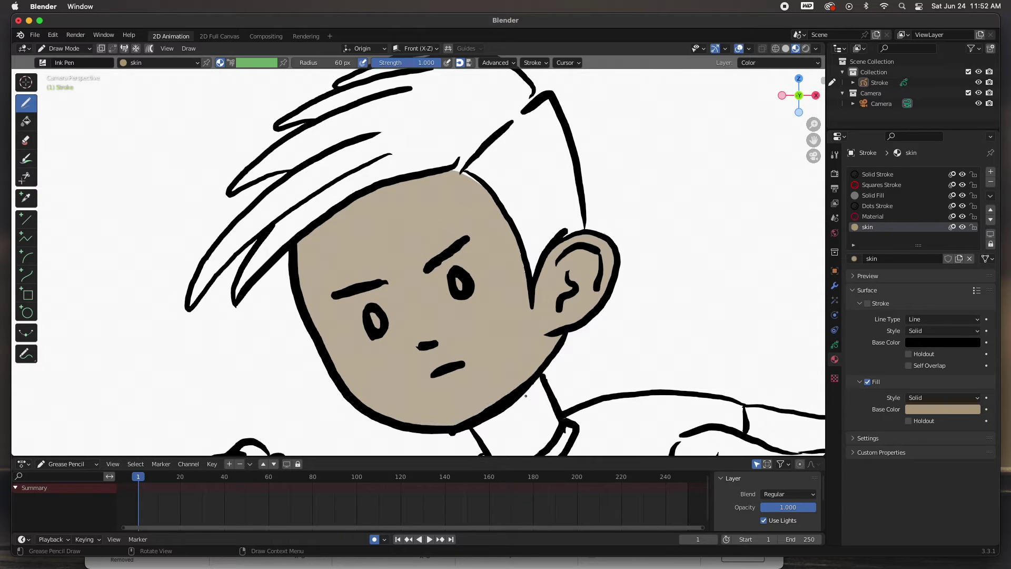
# - Push the skin fill's edge out to the ink line along the temple and ear in Sculpt Mode, and return to Draw Mode
pyautogui.click(67, 84)
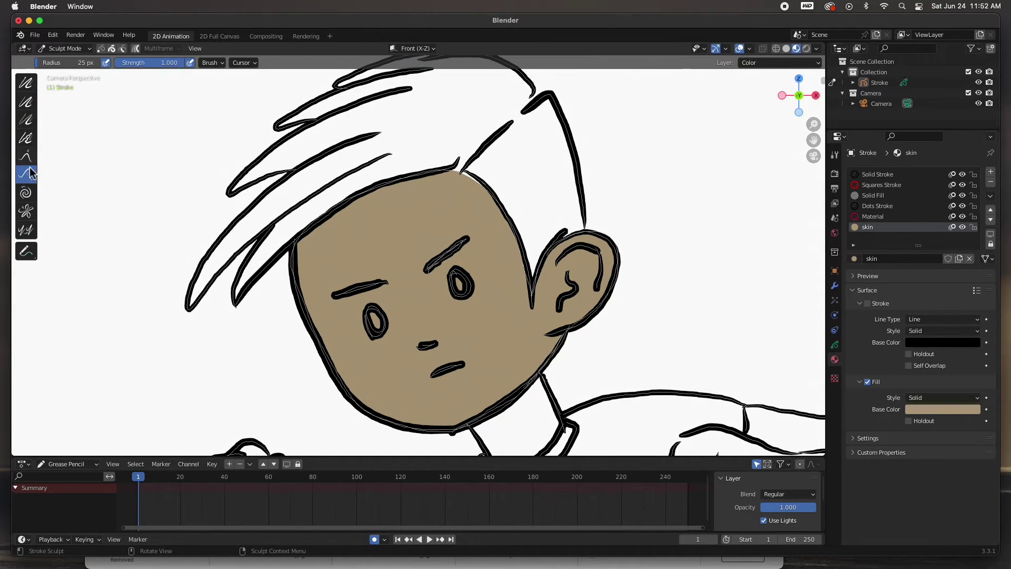
pyautogui.moveTo(479, 185)
pyautogui.mouseDown()
pyautogui.moveTo(463, 162)
pyautogui.moveTo(601, 268)
pyautogui.moveTo(619, 256)
pyautogui.moveTo(601, 229)
pyautogui.mouseUp()
pyautogui.click(63, 48)
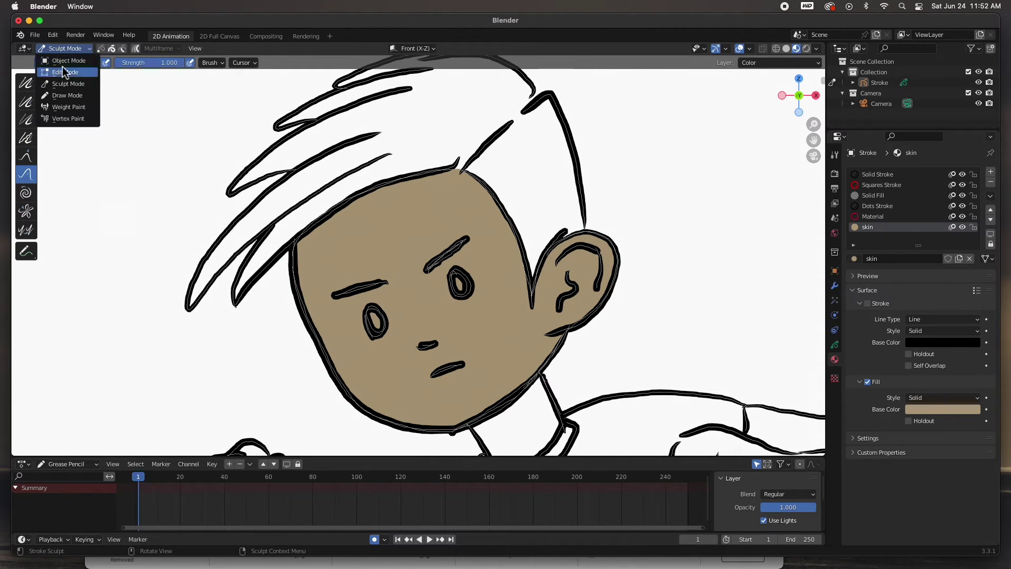
pyautogui.click(64, 72)
pyautogui.click(63, 48)
pyautogui.click(68, 84)
pyautogui.click(63, 48)
pyautogui.click(63, 96)
# - Fill the neck with the skin material and brighten that material's fill base color to a lighter tan
pyautogui.keyDown('shift'); pyautogui.moveTo(543, 378); pyautogui.dragTo(473, 261, button='middle'); pyautogui.keyUp('shift')
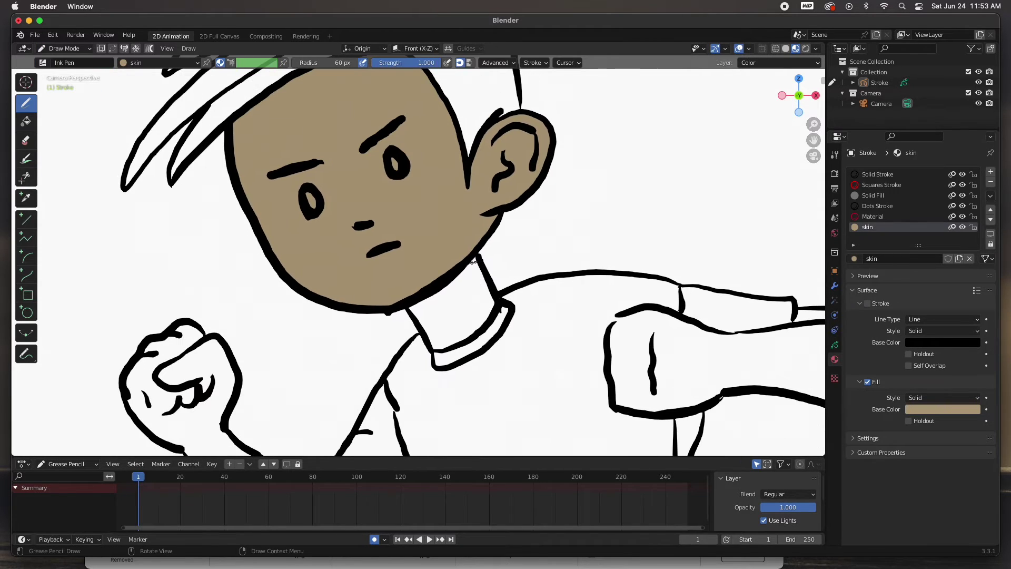
pyautogui.moveTo(422, 304)
pyautogui.mouseDown()
pyautogui.moveTo(464, 273)
pyautogui.moveTo(496, 316)
pyautogui.mouseUp()
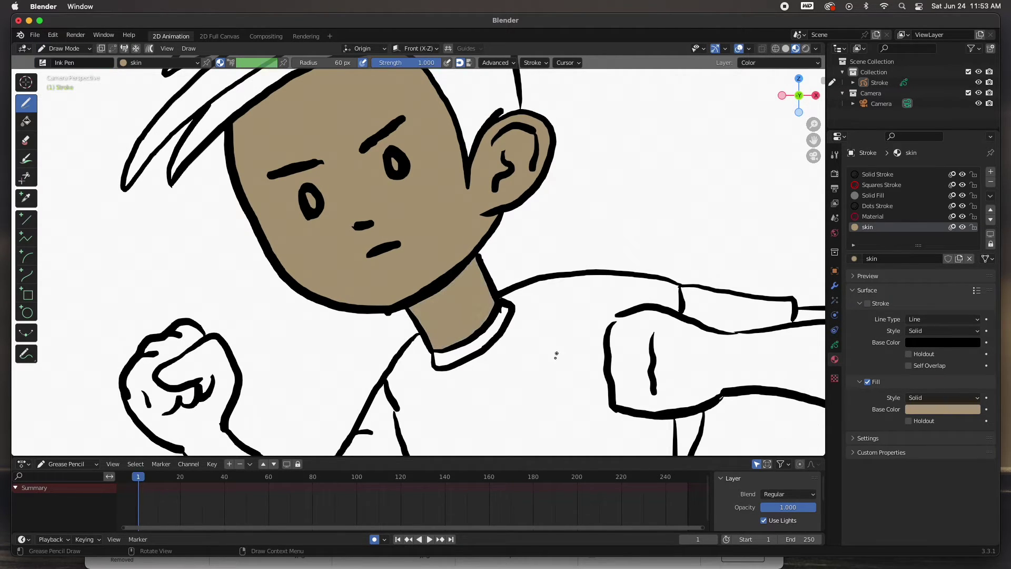
pyautogui.click(943, 410)
pyautogui.moveTo(987, 316)
pyautogui.mouseDown()
pyautogui.moveTo(987, 295)
pyautogui.moveTo(986, 310)
pyautogui.mouseUp()
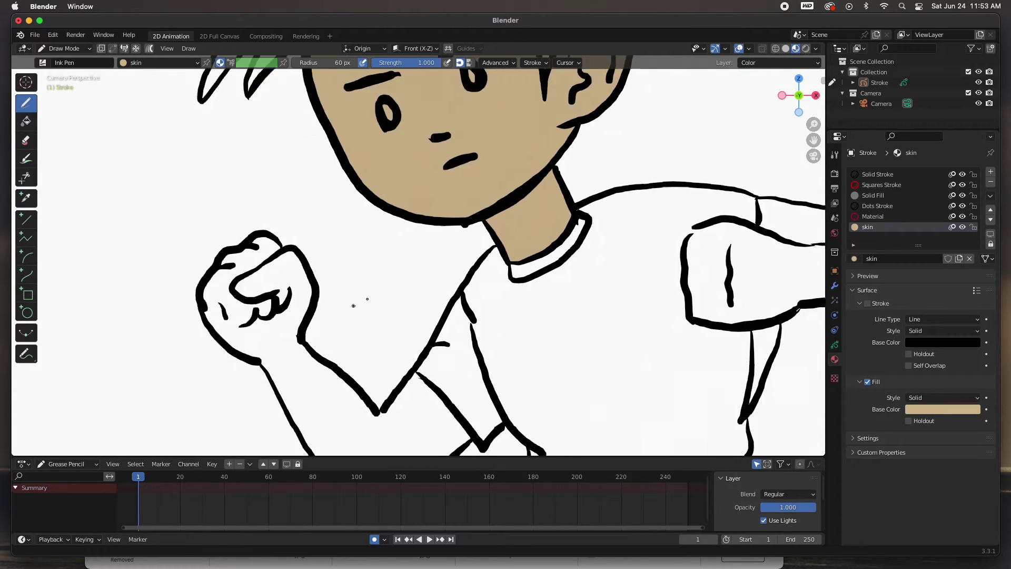
# - Trace the bent arm and its raised fist to fill them with the skin material
pyautogui.keyDown('shift'); pyautogui.moveTo(353, 306); pyautogui.dragTo(387, 246, button='middle'); pyautogui.keyUp('shift')
pyautogui.moveTo(444, 322)
pyautogui.mouseDown()
pyautogui.moveTo(414, 445)
pyautogui.moveTo(508, 385)
pyautogui.mouseUp()
pyautogui.moveTo(368, 266)
pyautogui.mouseDown()
pyautogui.moveTo(321, 332)
pyautogui.moveTo(410, 450)
pyautogui.mouseUp()
pyautogui.moveTo(338, 202)
pyautogui.mouseDown()
pyautogui.moveTo(289, 181)
pyautogui.moveTo(243, 248)
pyautogui.moveTo(298, 287)
pyautogui.moveTo(342, 265)
pyautogui.mouseUp()
# - Trace the outstretched arm and its fist to fill them with the skin material
pyautogui.keyDown('shift'); pyautogui.moveTo(736, 249); pyautogui.dragTo(332, 318, button='middle'); pyautogui.keyUp('shift')
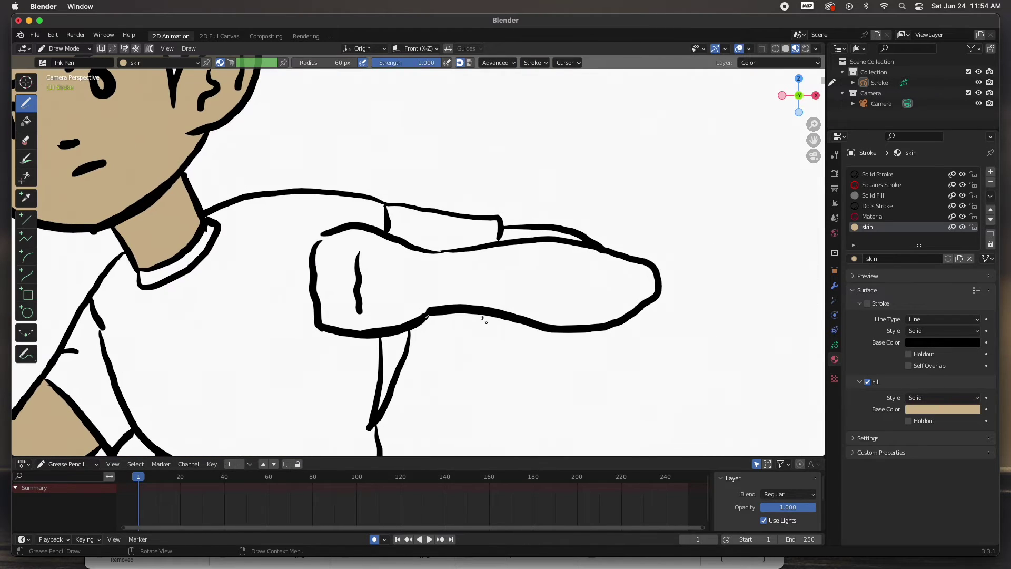
pyautogui.moveTo(529, 233)
pyautogui.mouseDown()
pyautogui.moveTo(590, 242)
pyautogui.moveTo(654, 287)
pyautogui.moveTo(529, 324)
pyautogui.moveTo(352, 338)
pyautogui.moveTo(316, 243)
pyautogui.moveTo(426, 255)
pyautogui.mouseUp()
pyautogui.moveTo(450, 337)
pyautogui.keyDown('shift'); pyautogui.mouseDown(button='middle')
pyautogui.moveTo(474, 303)
pyautogui.moveTo(454, 346)
pyautogui.mouseUp(button='middle'); pyautogui.keyUp('shift')
pyautogui.scroll(-2, 453, 346)
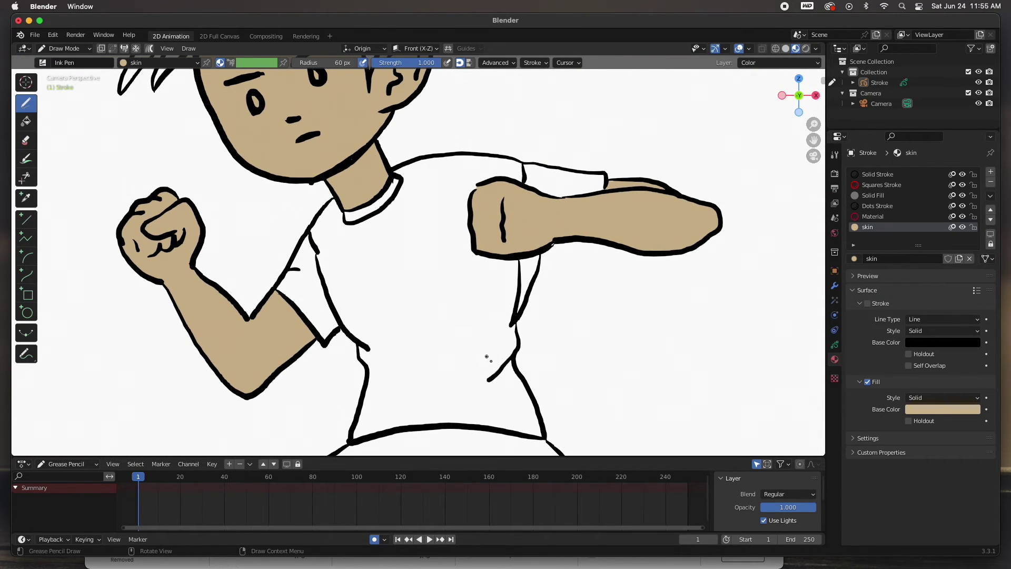
# - Add a material named "T-Shirt" that uses only a solid fill with a pale purple-gray base color
pyautogui.click(991, 172)
pyautogui.click(895, 259)
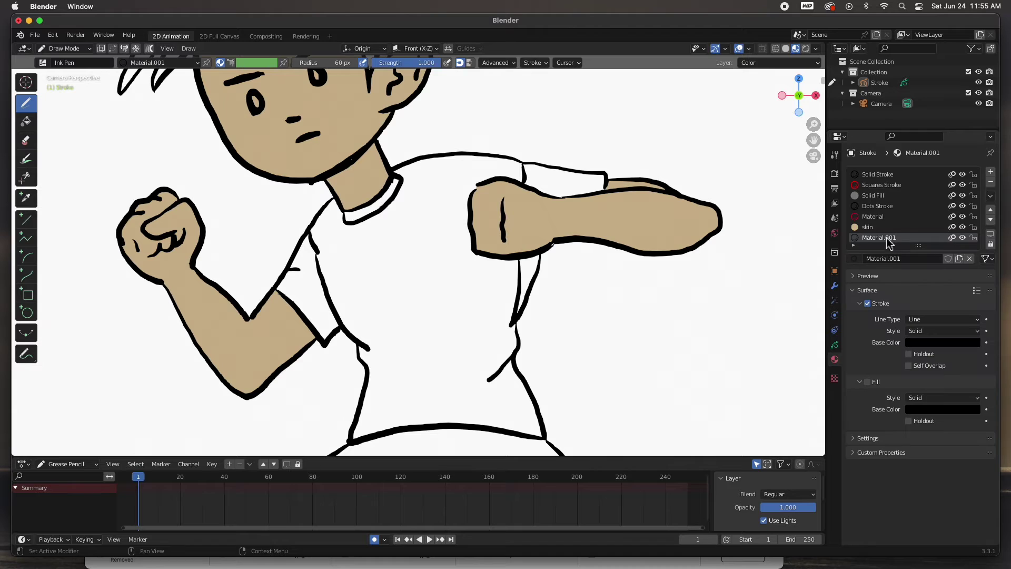
pyautogui.write('T-Shirt')
pyautogui.click(950, 409)
pyautogui.moveTo(972, 276); pyautogui.dragTo(972, 275)
pyautogui.moveTo(935, 292); pyautogui.dragTo(929, 297)
# - Trace the shirt's body, collar and both sleeves to fill them with the T-Shirt material
pyautogui.moveTo(438, 375); pyautogui.dragTo(402, 356)
pyautogui.press('super+z')
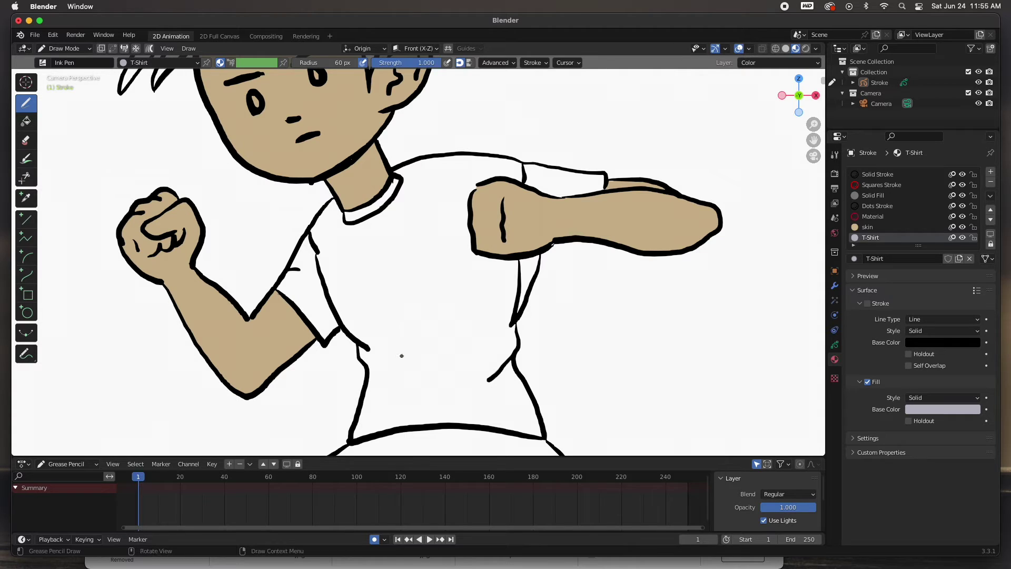
pyautogui.moveTo(295, 266)
pyautogui.mouseDown()
pyautogui.moveTo(363, 358)
pyautogui.moveTo(357, 436)
pyautogui.mouseUp()
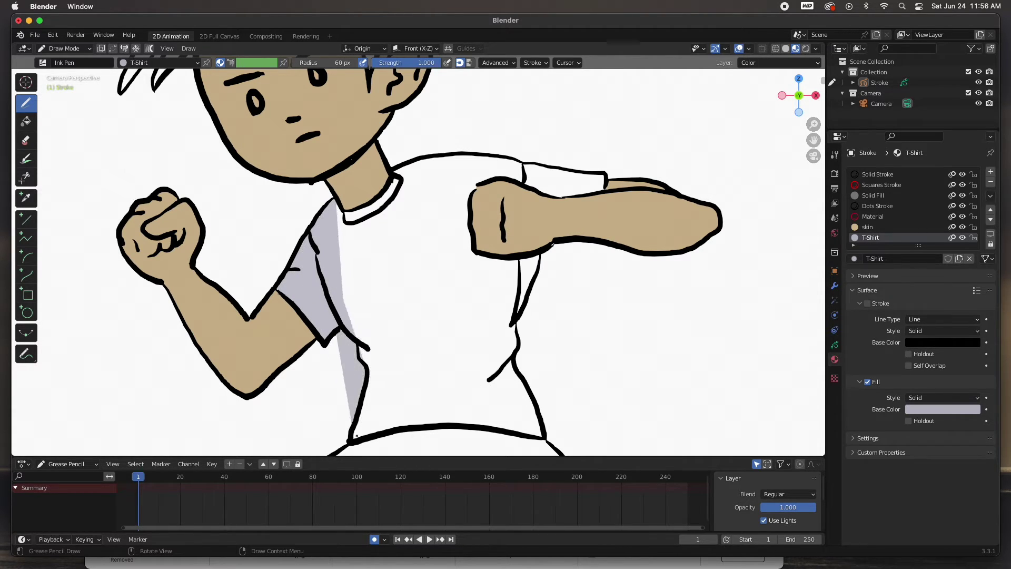
pyautogui.moveTo(345, 214)
pyautogui.mouseDown()
pyautogui.moveTo(371, 428)
pyautogui.moveTo(535, 428)
pyautogui.moveTo(534, 221)
pyautogui.moveTo(490, 211)
pyautogui.moveTo(438, 159)
pyautogui.mouseUp()
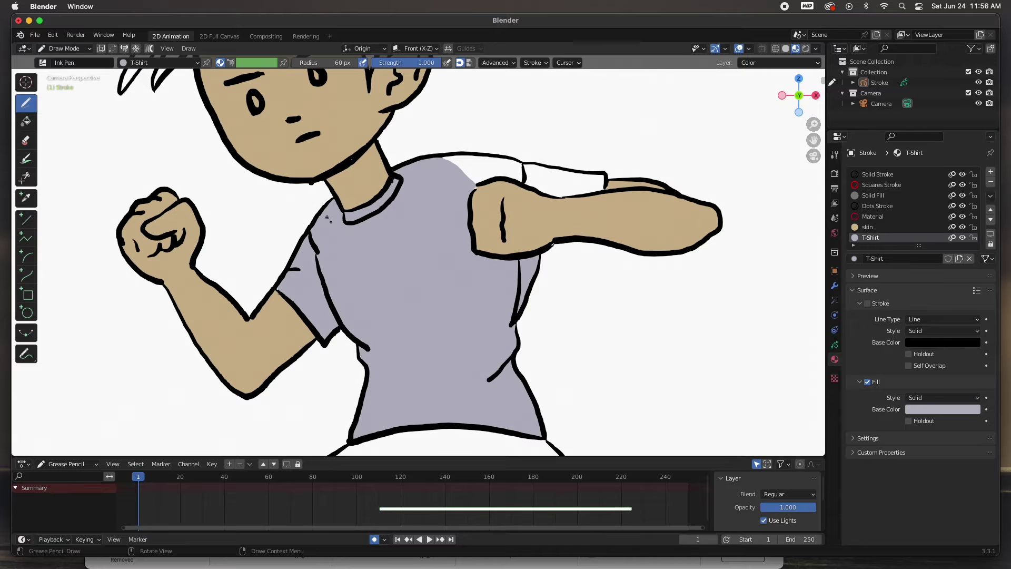
pyautogui.moveTo(603, 180)
pyautogui.mouseDown()
pyautogui.moveTo(506, 184)
pyautogui.moveTo(528, 166)
pyautogui.mouseUp()
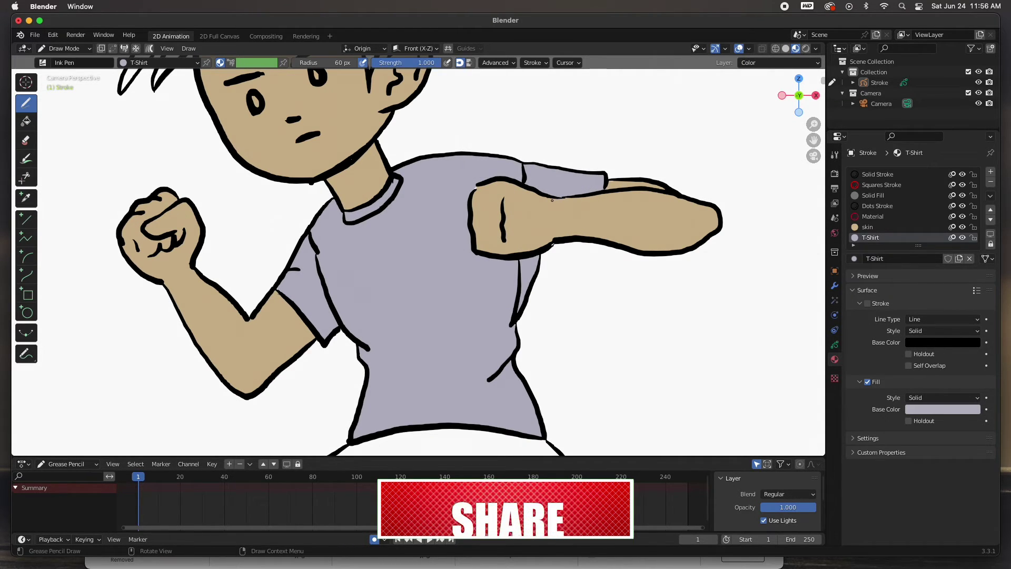
# - Change the T-Shirt material's fill base color to a lighter, more neutral gray
pyautogui.click(943, 410)
pyautogui.click(898, 274)
pyautogui.moveTo(931, 277); pyautogui.dragTo(928, 298)
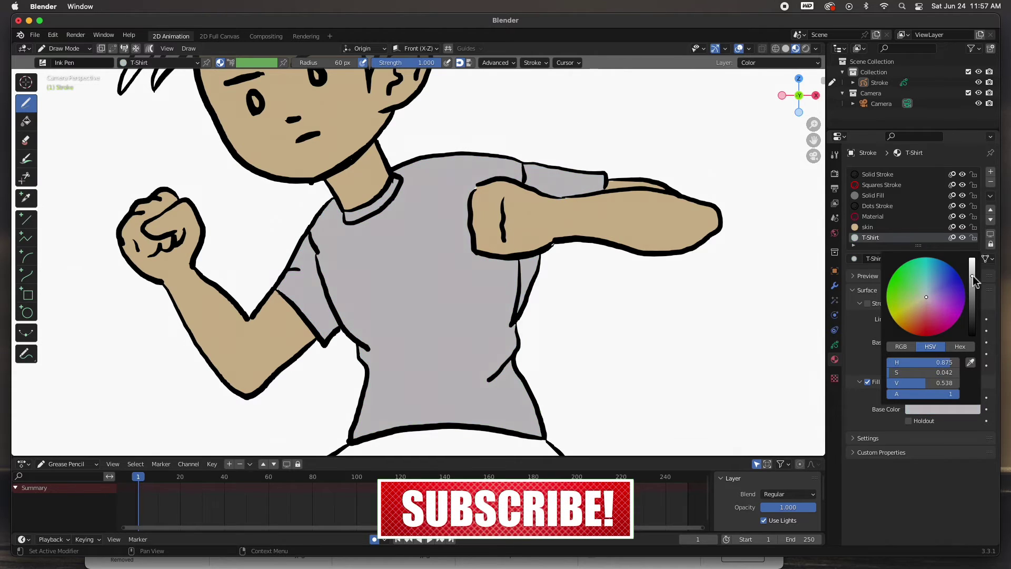
pyautogui.click(972, 268)
# - Add a material named "Pants" with its stroke turned off and its fill turned on
pyautogui.keyDown('shift'); pyautogui.moveTo(549, 386); pyautogui.dragTo(565, 156, button='middle'); pyautogui.keyUp('shift')
pyautogui.click(990, 172)
pyautogui.click(911, 259)
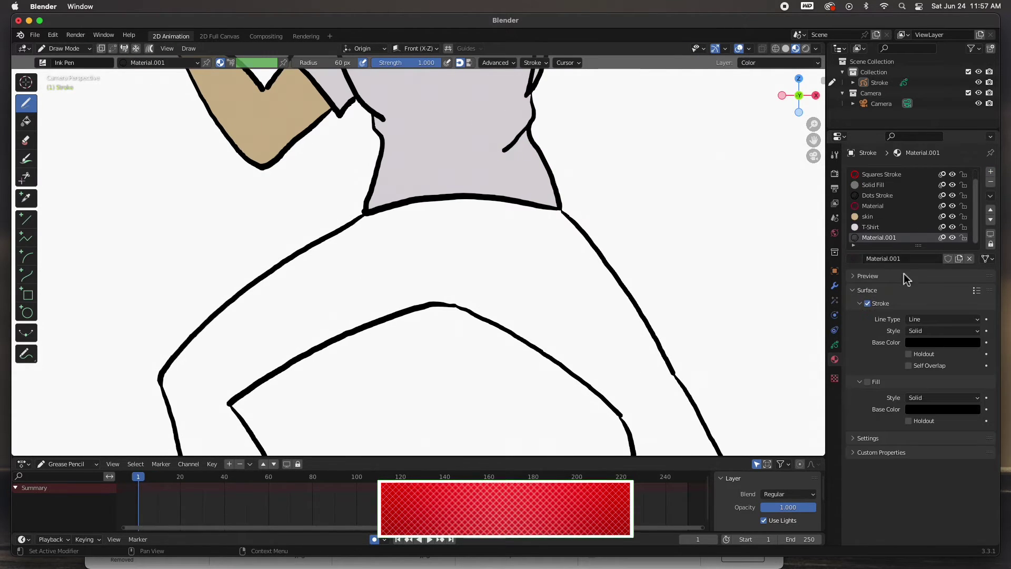
pyautogui.doubleClick(896, 237)
pyautogui.write('Pants')
pyautogui.press('Return')
pyautogui.click(868, 303)
pyautogui.click(868, 382)
# - Set the Pants material's fill base color to a dark navy blue
pyautogui.click(943, 410)
pyautogui.click(935, 280)
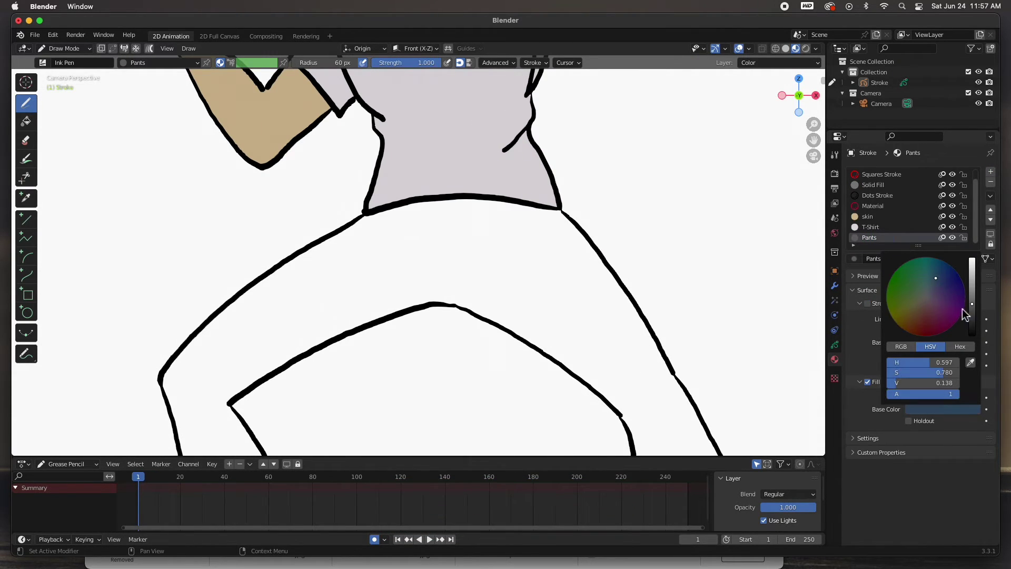
pyautogui.click(972, 311)
pyautogui.moveTo(939, 288); pyautogui.dragTo(935, 287)
pyautogui.click(973, 314)
pyautogui.moveTo(976, 320); pyautogui.dragTo(974, 311)
# - Trace the hips and both legs down to the shoes to fill the trousers with the Pants material
pyautogui.moveTo(301, 259)
pyautogui.mouseDown()
pyautogui.moveTo(227, 399)
pyautogui.moveTo(437, 306)
pyautogui.moveTo(456, 201)
pyautogui.mouseUp()
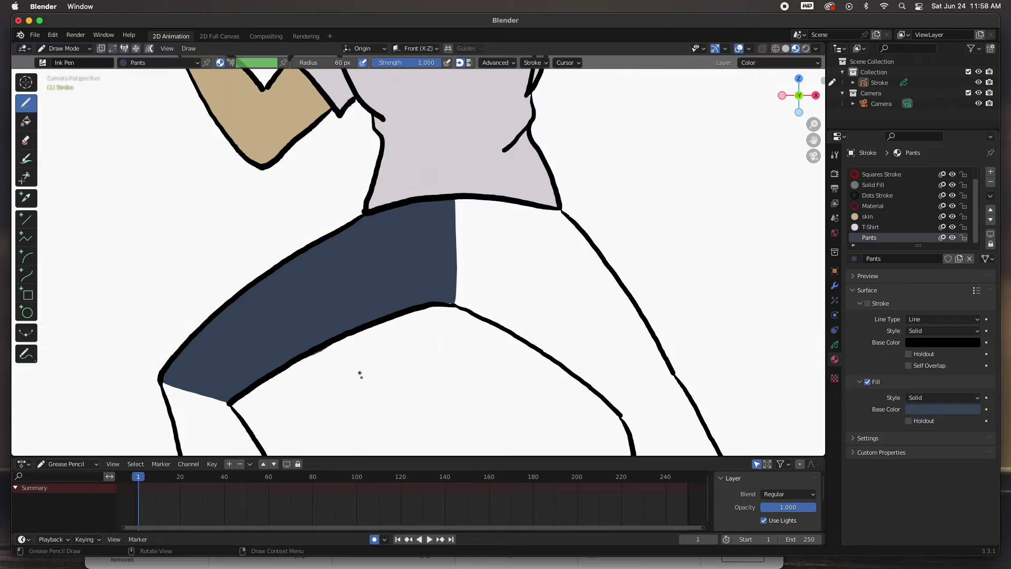
pyautogui.keyDown('shift'); pyautogui.moveTo(367, 377); pyautogui.dragTo(391, 193, button='middle'); pyautogui.keyUp('shift')
pyautogui.moveTo(219, 334)
pyautogui.mouseDown()
pyautogui.moveTo(287, 295)
pyautogui.moveTo(345, 424)
pyautogui.moveTo(248, 316)
pyautogui.moveTo(191, 195)
pyautogui.moveTo(193, 207)
pyautogui.mouseUp()
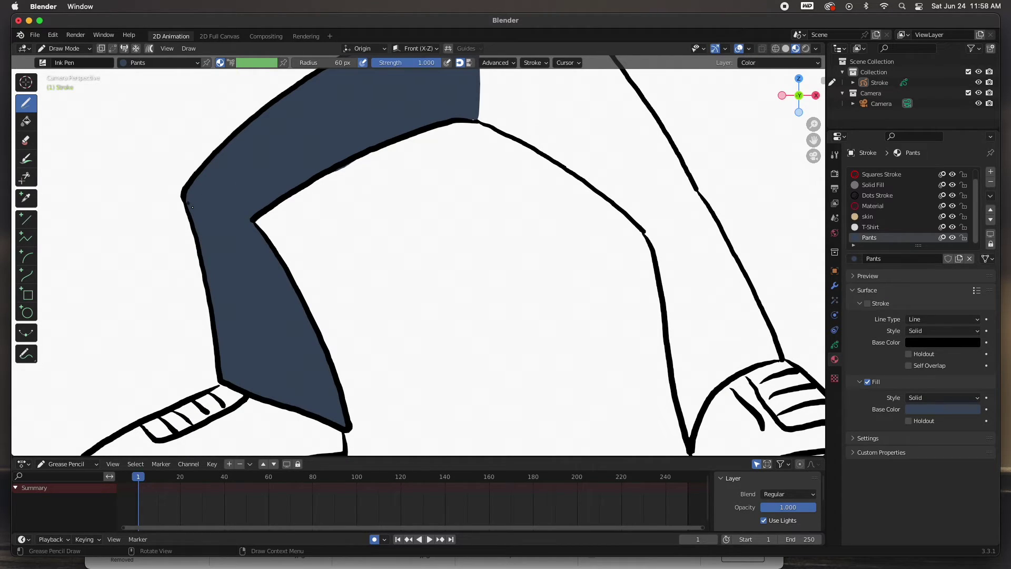
pyautogui.keyDown('ctrl'); pyautogui.hscroll(12, 698, 285); pyautogui.keyUp('ctrl')
pyautogui.moveTo(200, 177)
pyautogui.mouseDown()
pyautogui.moveTo(218, 292)
pyautogui.moveTo(279, 358)
pyautogui.moveTo(329, 268)
pyautogui.moveTo(227, 142)
pyautogui.moveTo(235, 186)
pyautogui.mouseUp()
pyautogui.scroll(8, 230, 177)
pyautogui.hscroll(-6, 231, 177)
pyautogui.moveTo(199, 158)
pyautogui.mouseDown()
pyautogui.moveTo(243, 278)
pyautogui.moveTo(346, 353)
pyautogui.moveTo(411, 321)
pyautogui.moveTo(305, 164)
pyautogui.mouseUp()
pyautogui.press('Home')
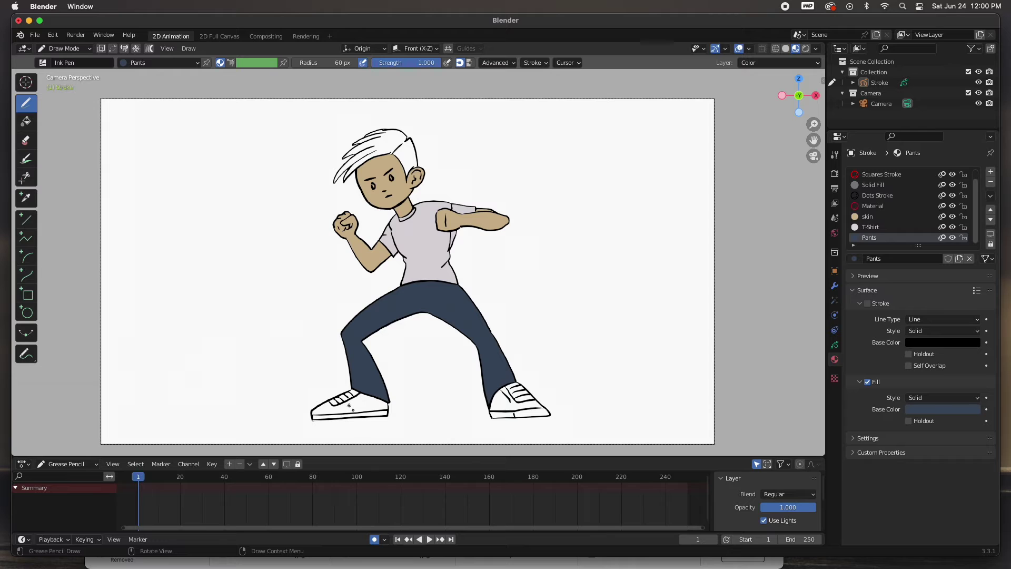
# - Add a material named "Shoe" with its stroke turned off and its fill turned on
pyautogui.keyDown('ctrl'); pyautogui.moveTo(358, 421); pyautogui.dragTo(358, 337, button='middle'); pyautogui.keyUp('ctrl')
pyautogui.keyDown('shift'); pyautogui.moveTo(342, 397); pyautogui.dragTo(501, 191, button='middle'); pyautogui.keyUp('shift')
pyautogui.keyDown('shift'); pyautogui.moveTo(363, 422); pyautogui.dragTo(451, 192, button='middle'); pyautogui.keyUp('shift')
pyautogui.keyDown('ctrl'); pyautogui.moveTo(451, 361); pyautogui.dragTo(452, 337, button='middle'); pyautogui.keyUp('ctrl')
pyautogui.click(990, 172)
pyautogui.click(922, 258)
pyautogui.doubleClick(880, 238)
pyautogui.write('Shoe')
pyautogui.click(868, 381)
# - Give the Shoe material a dark red fill base color and fill the upper of the side-view shoe with it
pyautogui.click(942, 409)
pyautogui.moveTo(973, 329); pyautogui.dragTo(972, 291)
pyautogui.click(920, 324)
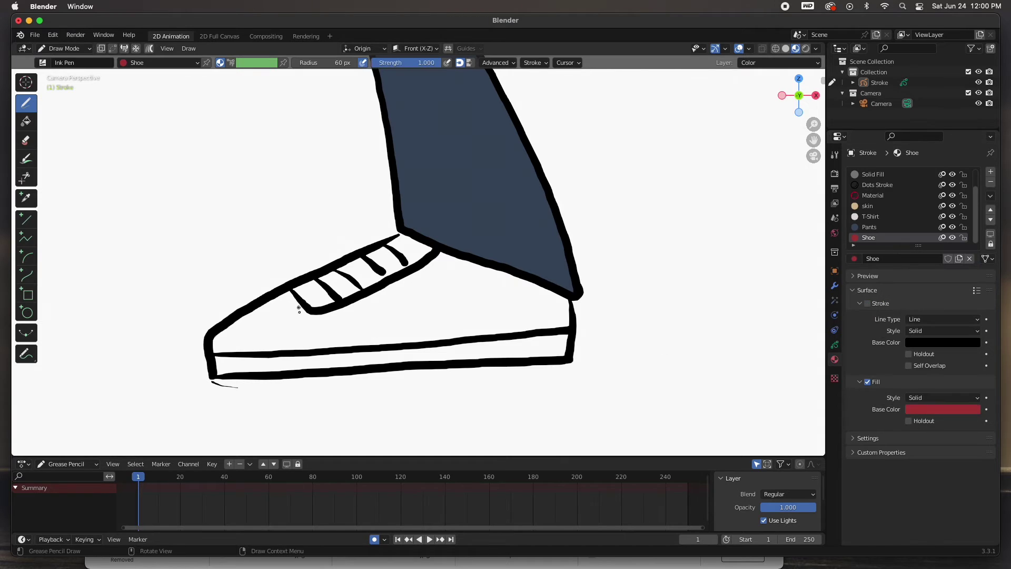
pyautogui.moveTo(406, 236)
pyautogui.mouseDown()
pyautogui.moveTo(263, 352)
pyautogui.moveTo(566, 331)
pyautogui.moveTo(573, 304)
pyautogui.moveTo(590, 312)
pyautogui.mouseUp()
# - Try to select the stray ink mark below the side-view shoe's toe in Edit Mode, and return to Draw Mode
pyautogui.click(63, 48)
pyautogui.click(58, 80)
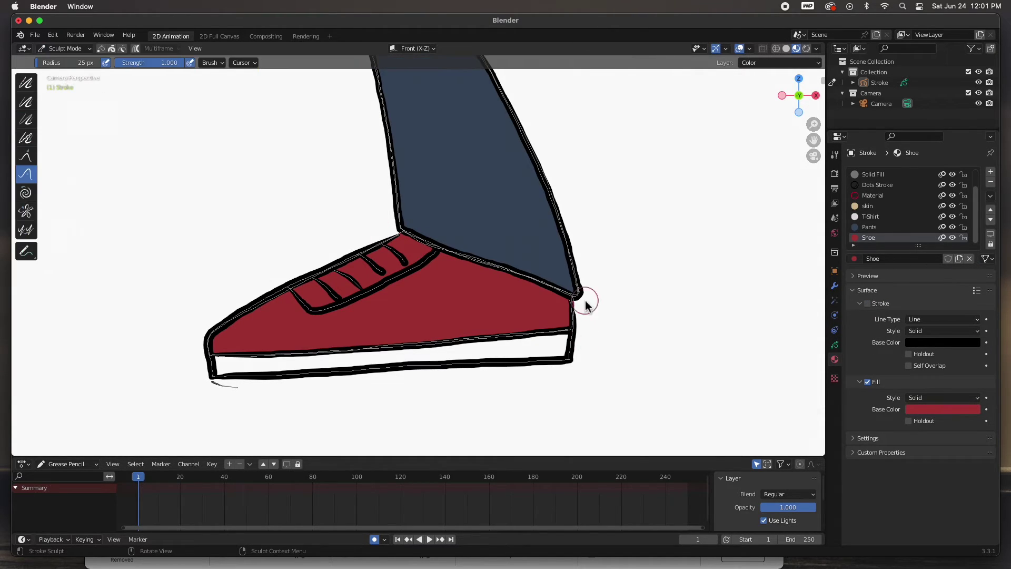
pyautogui.click(63, 48)
pyautogui.click(74, 72)
pyautogui.click(226, 389)
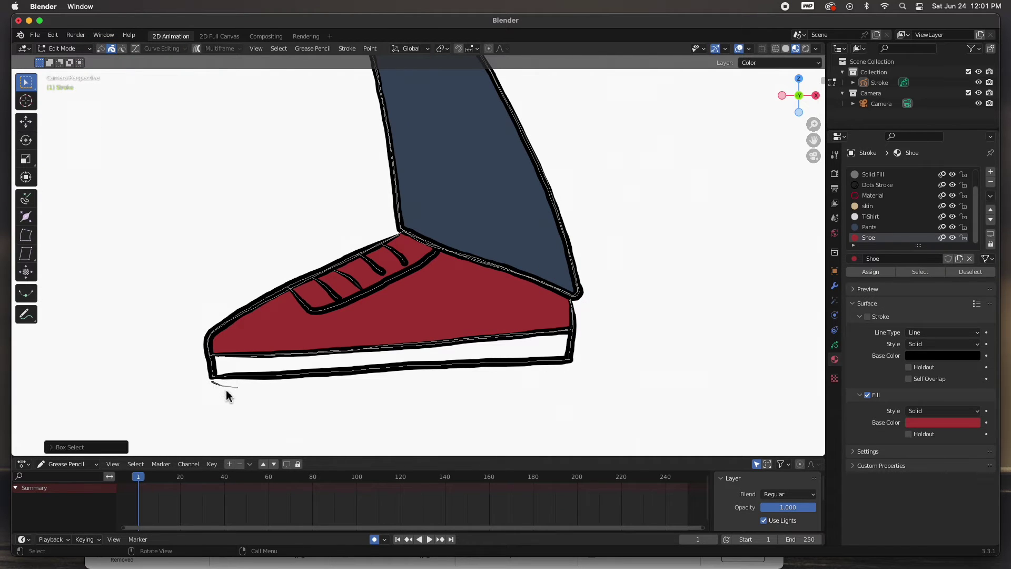
pyautogui.click(63, 48)
pyautogui.click(72, 92)
# - Trace the upper of the other shoe to fill it with the red Shoe material
pyautogui.keyDown('shift'); pyautogui.moveTo(737, 320); pyautogui.dragTo(342, 346, button='middle'); pyautogui.keyUp('shift')
pyautogui.scroll(-3, 343, 346)
pyautogui.moveTo(448, 219)
pyautogui.mouseDown()
pyautogui.moveTo(358, 345)
pyautogui.moveTo(553, 332)
pyautogui.moveTo(531, 284)
pyautogui.mouseUp()
pyautogui.moveTo(449, 218); pyautogui.dragTo(449, 219)
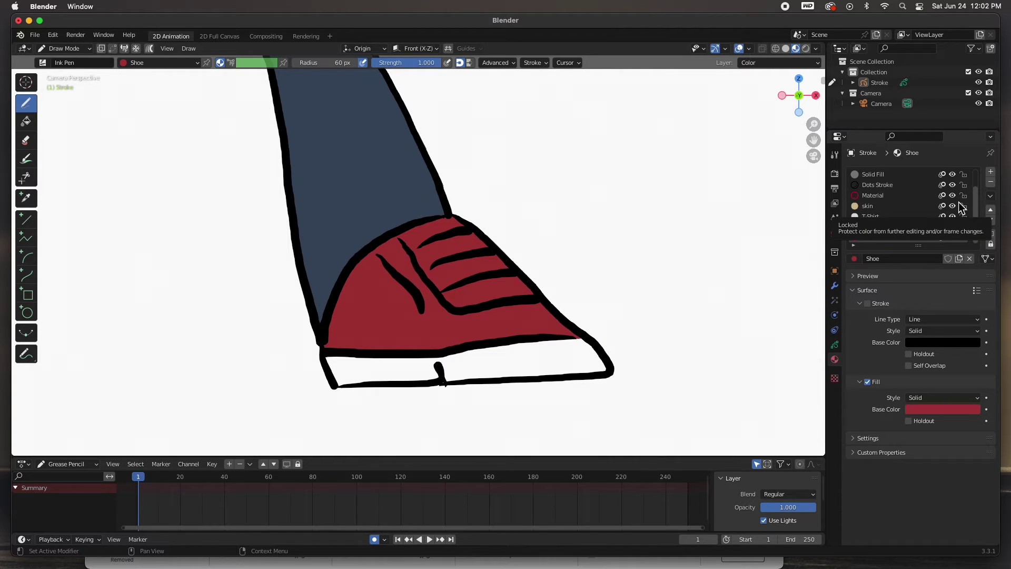
# - Add a material named "Shoelacee" with its stroke turned off and its fill turned on
pyautogui.click(991, 172)
pyautogui.click(914, 258)
pyautogui.doubleClick(869, 238)
pyautogui.write('Shoelacee')
pyautogui.press('Return')
pyautogui.click(868, 303)
pyautogui.click(867, 382)
# - Set the Shoelacee fill base color to white and fill the lace area of the shoe in view with it
pyautogui.click(943, 410)
pyautogui.moveTo(971, 337); pyautogui.dragTo(971, 260)
pyautogui.moveTo(452, 218)
pyautogui.mouseDown()
pyautogui.moveTo(403, 240)
pyautogui.moveTo(510, 308)
pyautogui.moveTo(451, 217)
pyautogui.mouseUp()
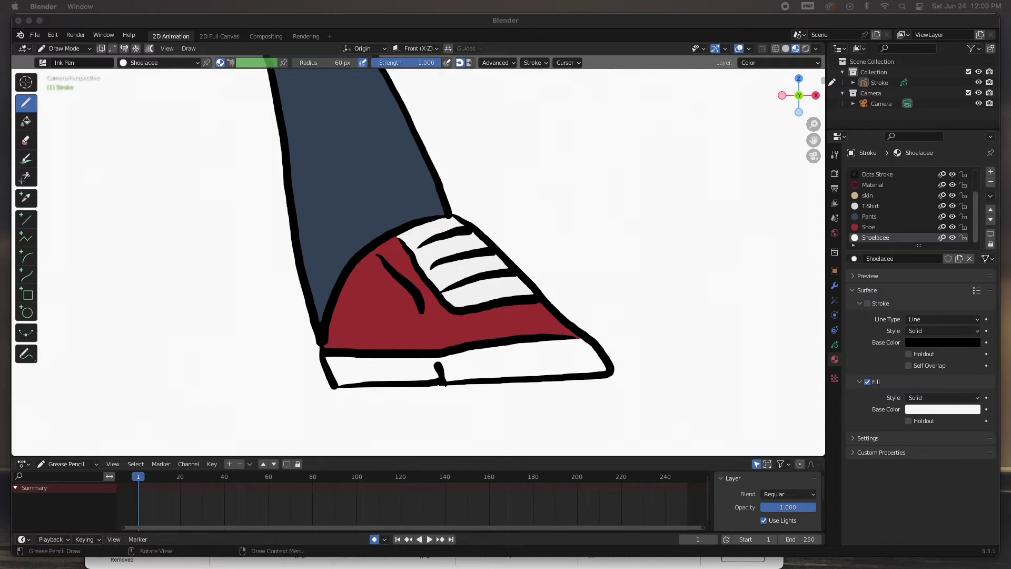
# - Add a material named "Shoe Soul" that uses only a solid fill with a medium gray base color
pyautogui.click(991, 172)
pyautogui.click(914, 258)
pyautogui.doubleClick(885, 238)
pyautogui.write('Shoe Soul')
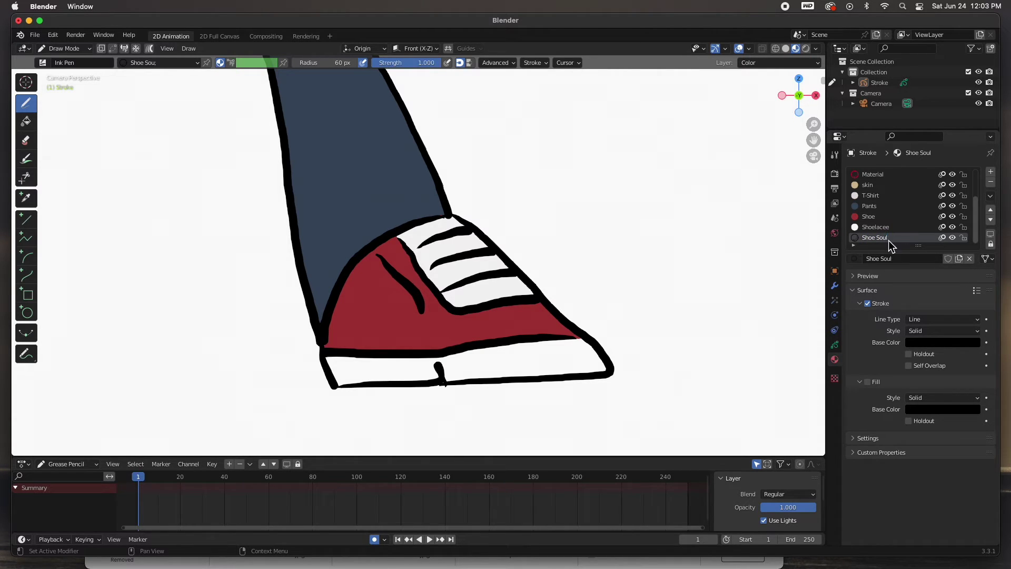
pyautogui.click(942, 409)
pyautogui.click(972, 302)
# - Fill both soles with the Shoe Soul material and the side-view shoe's lace area with Shoelacee
pyautogui.moveTo(325, 354)
pyautogui.mouseDown()
pyautogui.moveTo(466, 377)
pyautogui.moveTo(533, 344)
pyautogui.moveTo(311, 356)
pyautogui.mouseUp()
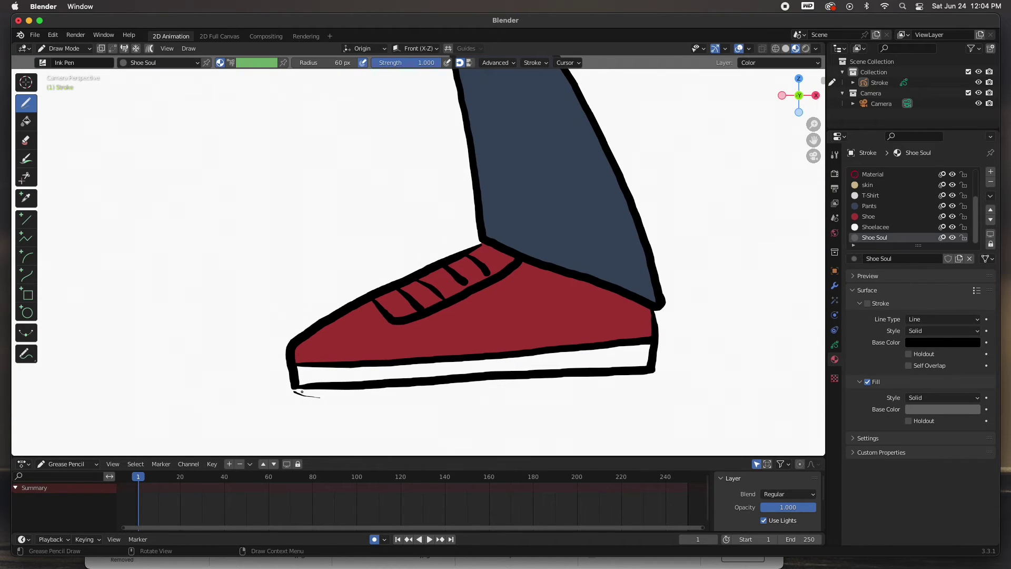
pyautogui.moveTo(295, 382)
pyautogui.mouseDown()
pyautogui.moveTo(635, 376)
pyautogui.moveTo(646, 341)
pyautogui.mouseUp()
pyautogui.click(907, 227)
pyautogui.moveTo(480, 244)
pyautogui.mouseDown()
pyautogui.moveTo(390, 289)
pyautogui.moveTo(521, 258)
pyautogui.moveTo(503, 283)
pyautogui.mouseUp()
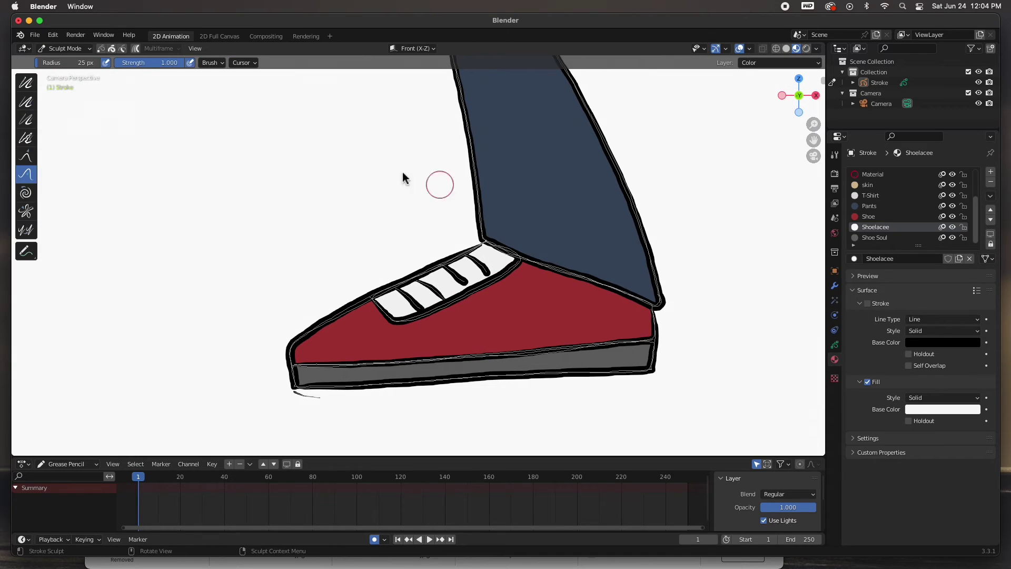
# - Brighten the Shoe Soul material's fill base color to a light gray with the whole figure in view
pyautogui.press('Home')
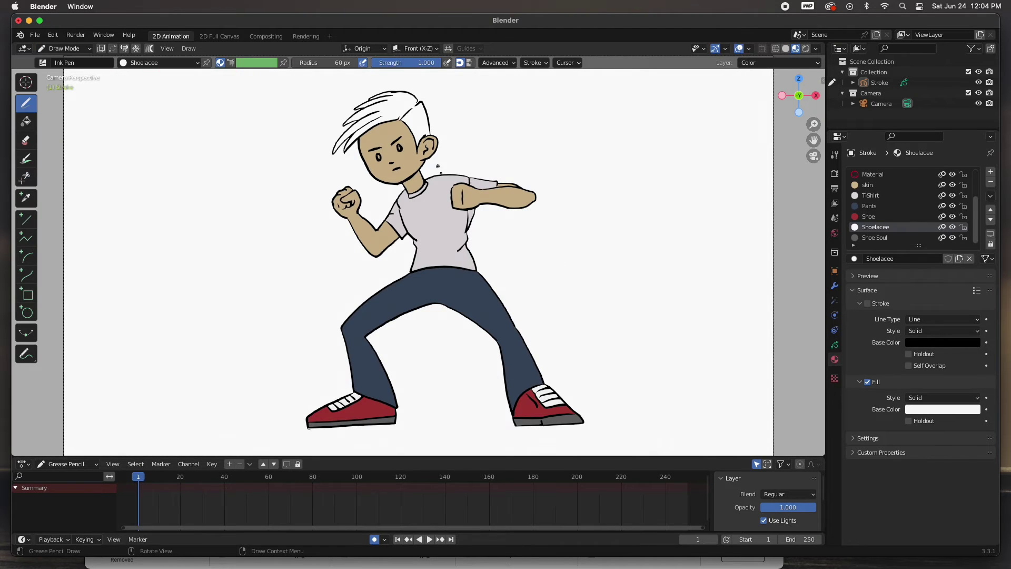
pyautogui.click(879, 238)
pyautogui.click(943, 410)
pyautogui.click(974, 304)
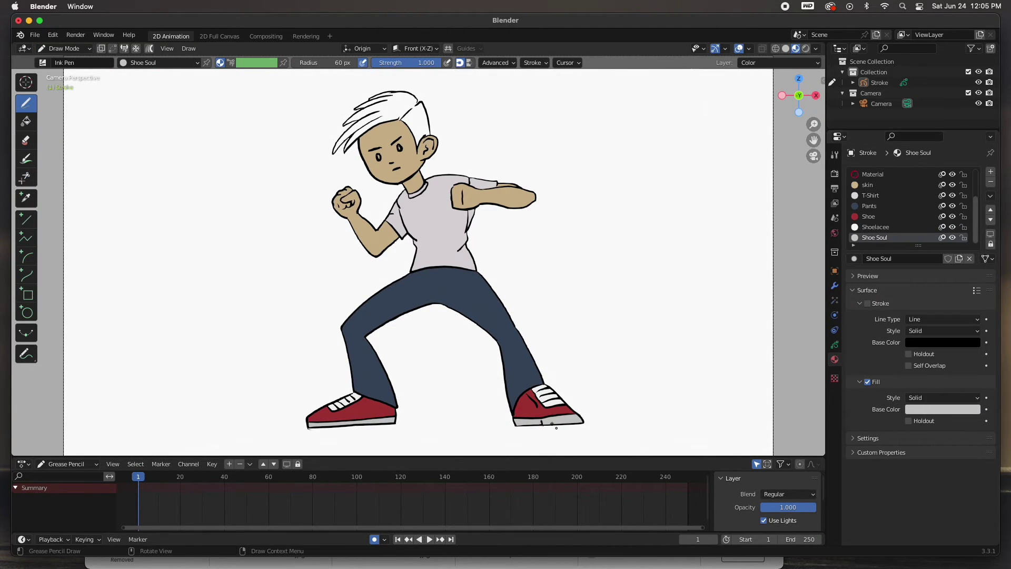
# - Brighten the fill base colors of the Pants material to a medium blue and of the skin material to a lighter tan
pyautogui.click(870, 207)
pyautogui.click(943, 410)
pyautogui.click(869, 185)
pyautogui.moveTo(972, 308); pyautogui.dragTo(972, 268)
pyautogui.click(943, 409)
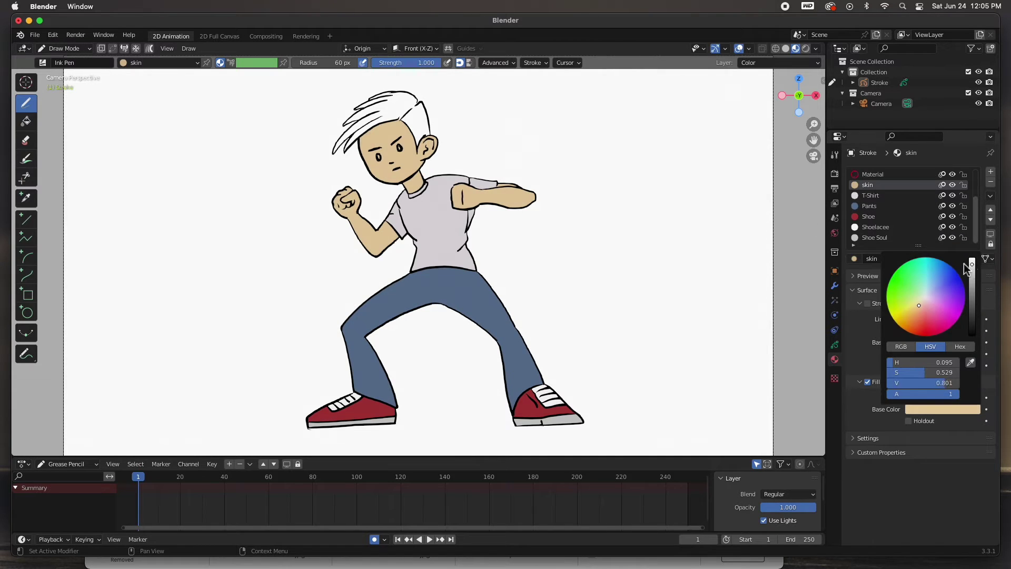
# - Add a material named "Hair" with its stroke turned off and its fill turned on
pyautogui.keyDown('shift'); pyautogui.moveTo(408, 114); pyautogui.dragTo(428, 199, button='middle'); pyautogui.keyUp('shift')
pyautogui.click(990, 172)
pyautogui.click(915, 258)
pyautogui.doubleClick(879, 238)
pyautogui.write('Hair')
pyautogui.press('Return')
pyautogui.click(868, 303)
pyautogui.click(867, 381)
# - Set the Hair fill base color to a dark purple-gray and fill the swept top and the side of the hair with it
pyautogui.click(943, 409)
pyautogui.click(972, 307)
pyautogui.moveTo(937, 295); pyautogui.dragTo(923, 291)
pyautogui.click(973, 311)
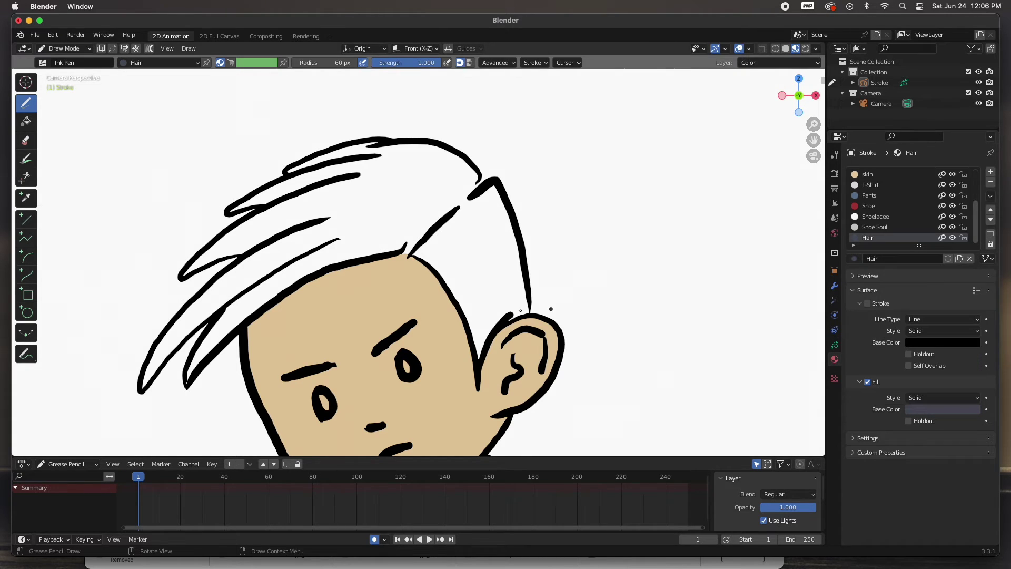
pyautogui.moveTo(357, 267)
pyautogui.mouseDown()
pyautogui.moveTo(216, 358)
pyautogui.moveTo(145, 387)
pyautogui.moveTo(222, 241)
pyautogui.moveTo(290, 169)
pyautogui.moveTo(437, 147)
pyautogui.moveTo(488, 193)
pyautogui.mouseUp()
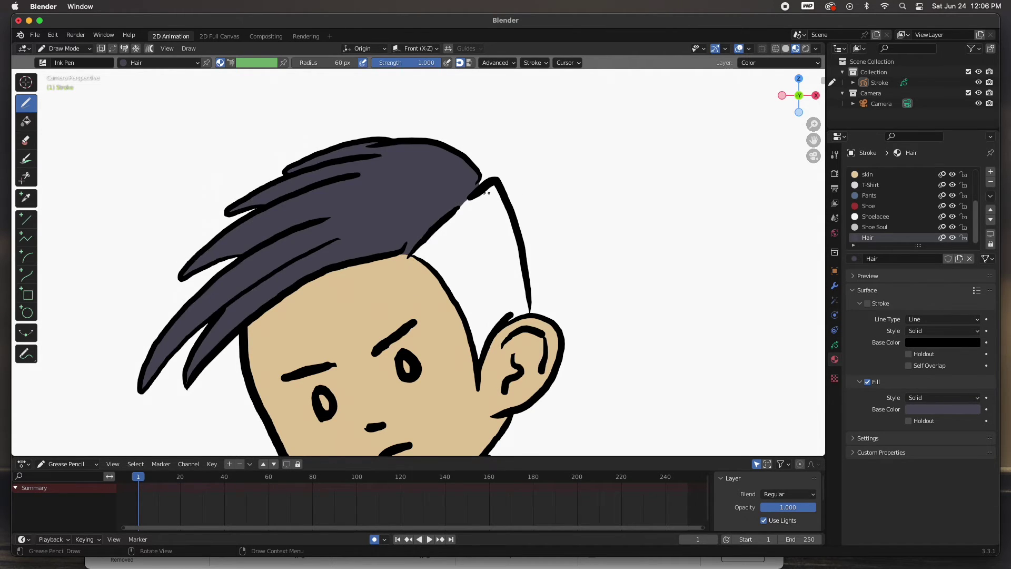
pyautogui.moveTo(419, 246)
pyautogui.mouseDown()
pyautogui.moveTo(490, 190)
pyautogui.moveTo(527, 316)
pyautogui.moveTo(454, 219)
pyautogui.mouseUp()
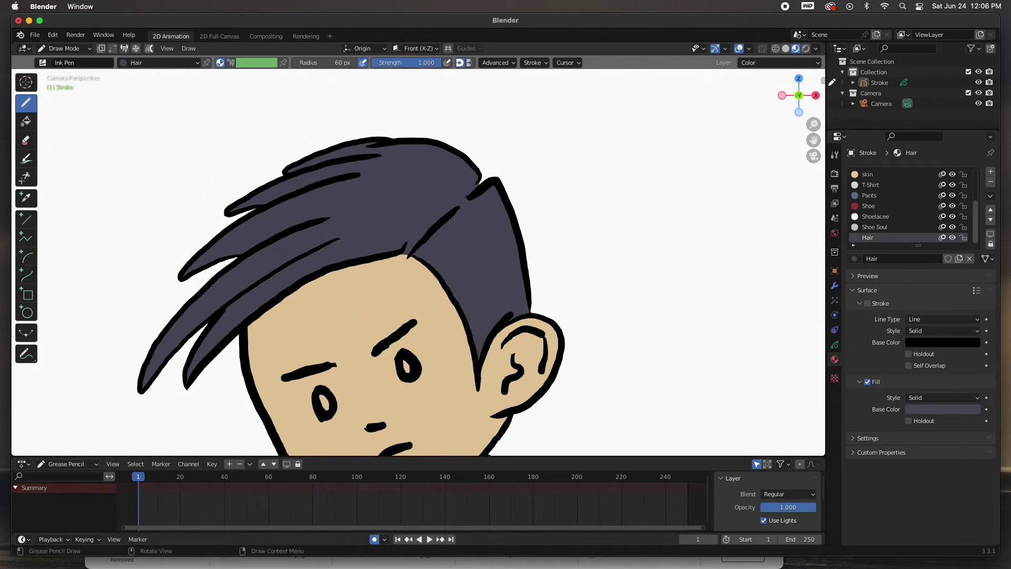
# - Add a Grease Pencil layer named "Background" directly below the Color layer
pyautogui.click(834, 345)
pyautogui.click(986, 205)
pyautogui.click(986, 255)
pyautogui.doubleClick(884, 229)
pyautogui.write('Background')
pyautogui.press('Return')
pyautogui.press('Home')
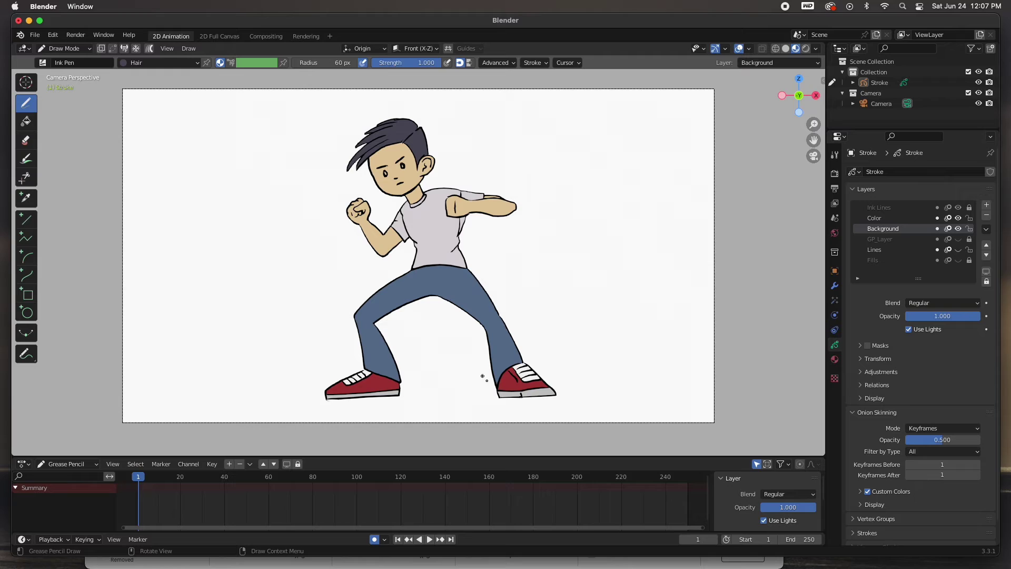
# - Add a material named "Background" with its stroke turned off and its fill turned on
pyautogui.click(835, 360)
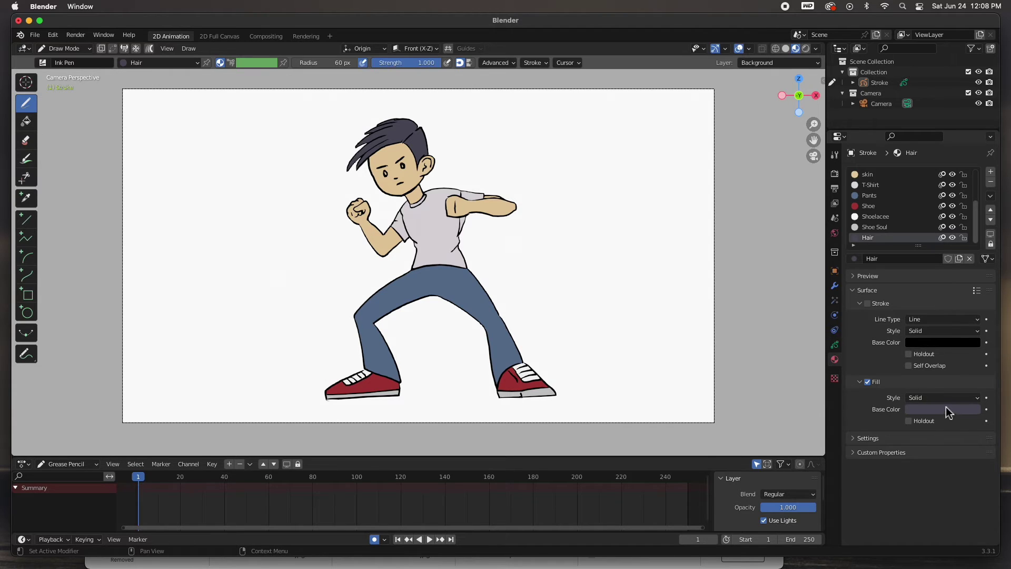
pyautogui.click(991, 172)
pyautogui.click(902, 258)
pyautogui.doubleClick(888, 240)
pyautogui.write('Backg')
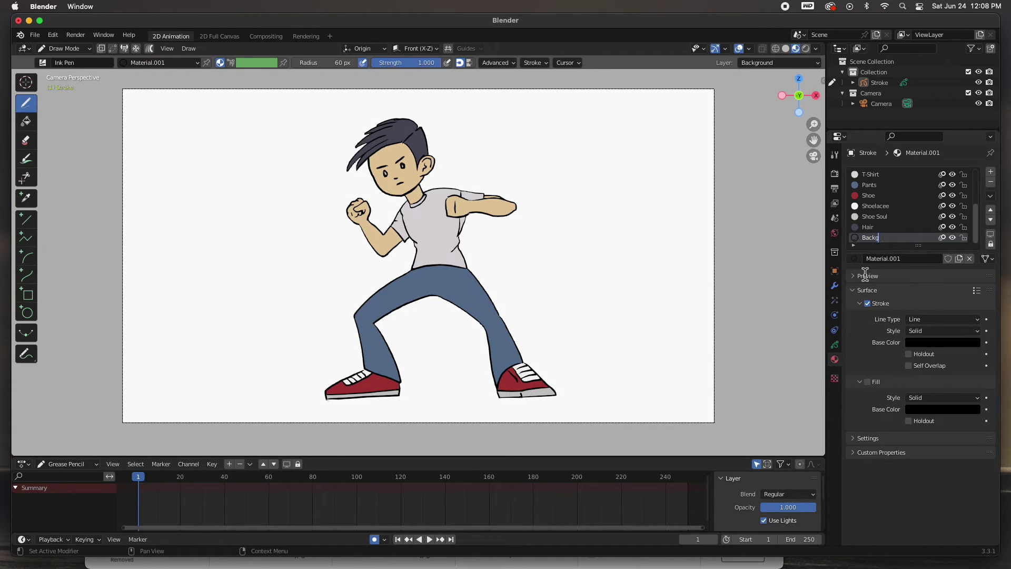
# - Set the Background fill base color to a medium purple and draw a filled box covering the whole camera frame
pyautogui.click(937, 409)
pyautogui.moveTo(973, 326); pyautogui.dragTo(972, 297)
pyautogui.click(936, 287)
pyautogui.click(973, 284)
pyautogui.click(938, 293)
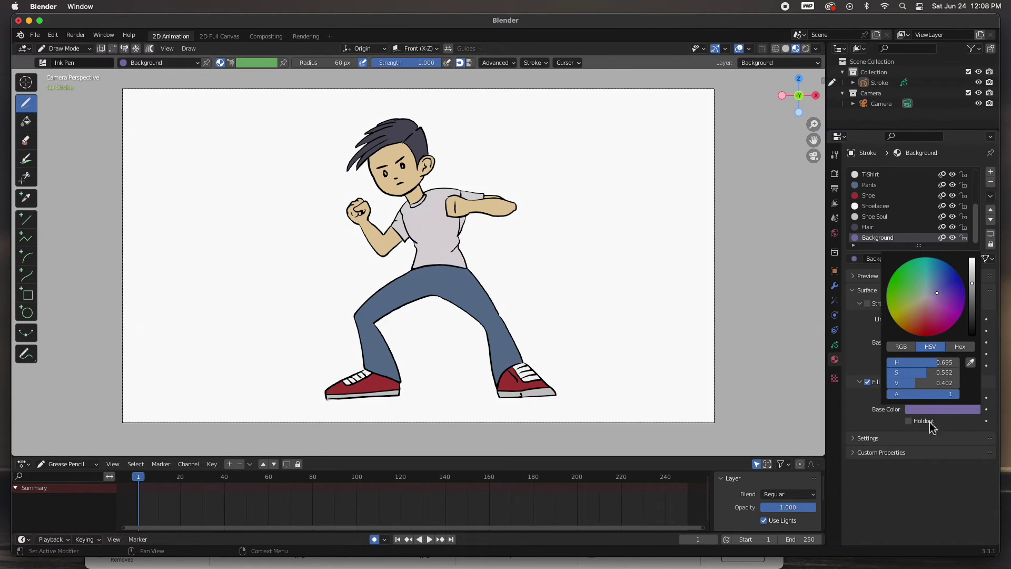
pyautogui.click(28, 295)
pyautogui.moveTo(122, 88); pyautogui.dragTo(720, 425)
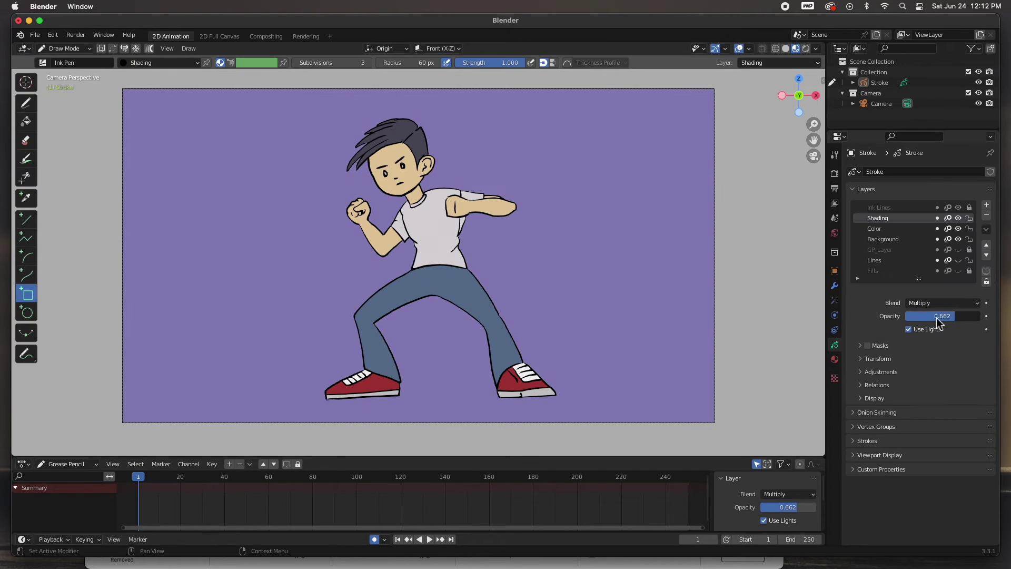
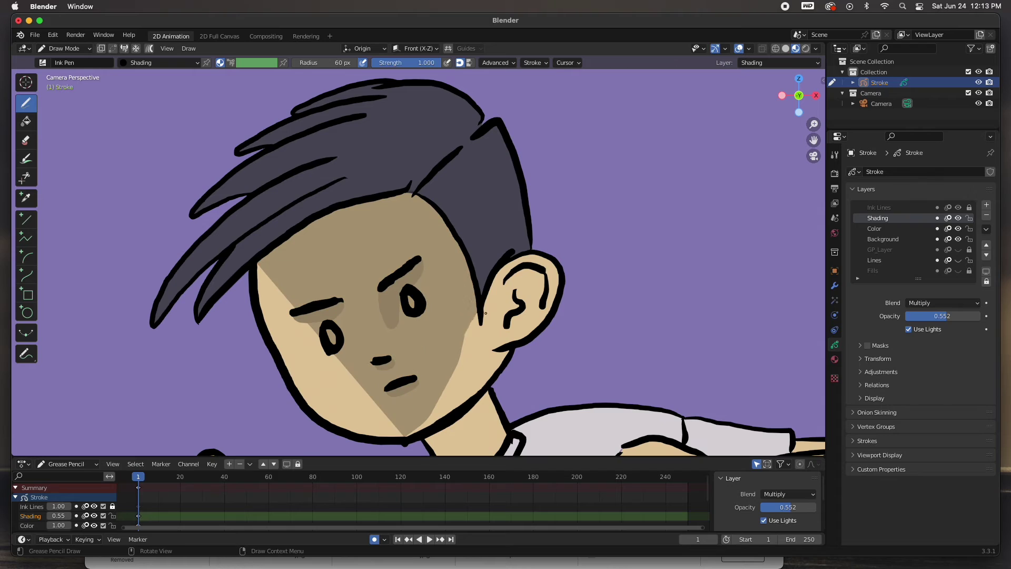
# - Draw shading shapes on the Shading layer over the ear, the neck under the jaw and the shirt's shoulder
pyautogui.moveTo(535, 259)
pyautogui.mouseDown()
pyautogui.moveTo(557, 288)
pyautogui.moveTo(533, 257)
pyautogui.moveTo(500, 309)
pyautogui.moveTo(533, 276)
pyautogui.moveTo(528, 318)
pyautogui.mouseUp()
pyautogui.moveTo(514, 260)
pyautogui.mouseDown()
pyautogui.moveTo(492, 350)
pyautogui.moveTo(509, 267)
pyautogui.mouseUp()
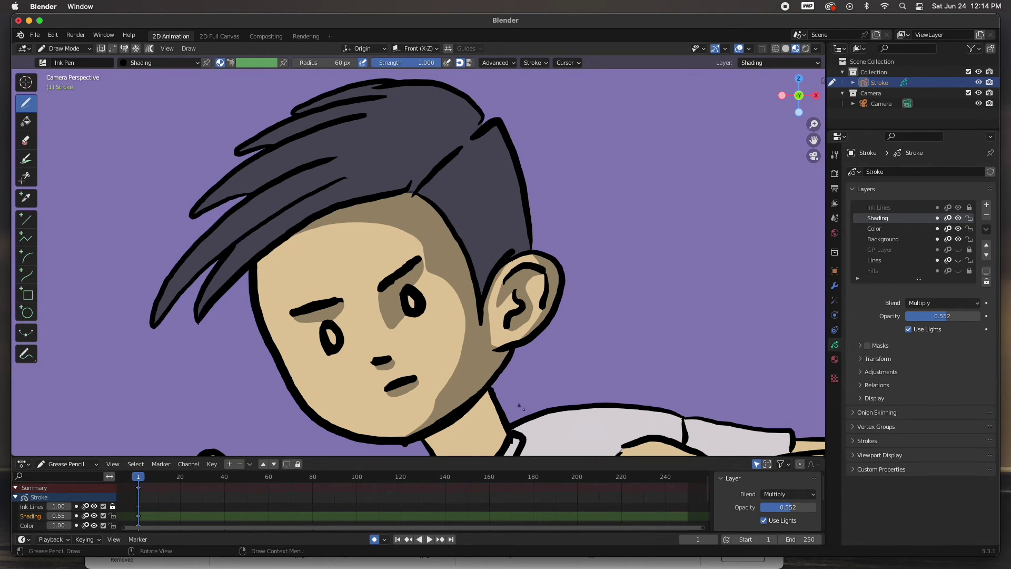
pyautogui.keyDown('shift'); pyautogui.moveTo(519, 404); pyautogui.dragTo(441, 272, button='middle'); pyautogui.keyUp('shift')
pyautogui.moveTo(359, 320)
pyautogui.mouseDown()
pyautogui.moveTo(417, 305)
pyautogui.moveTo(348, 308)
pyautogui.moveTo(362, 318)
pyautogui.mouseUp()
pyautogui.moveTo(578, 283)
pyautogui.mouseDown()
pyautogui.moveTo(518, 327)
pyautogui.moveTo(421, 322)
pyautogui.moveTo(609, 326)
pyautogui.mouseUp()
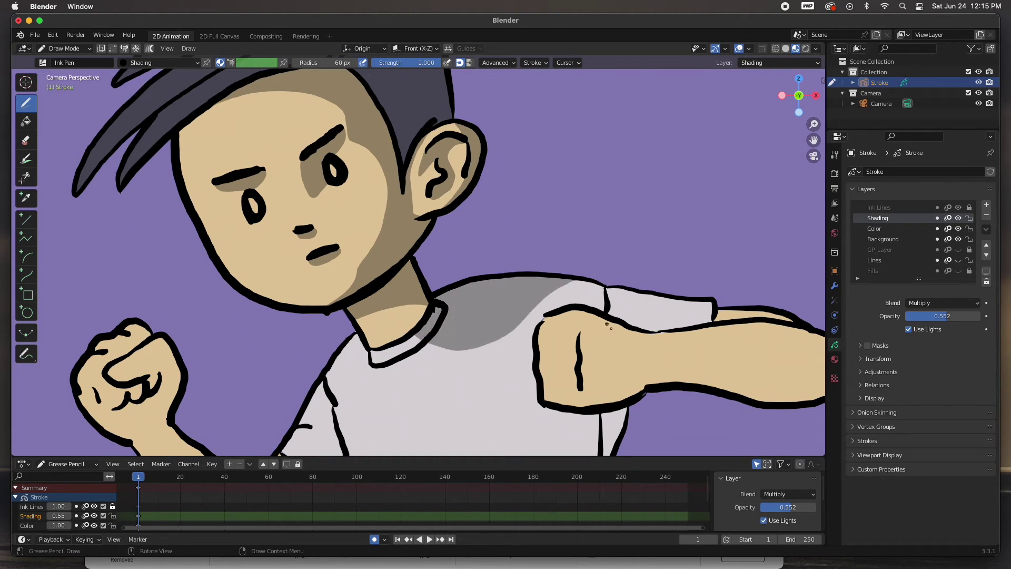
# - Shade the underside of the outstretched arm and the part of the shirt beneath the fist
pyautogui.keyDown('shift'); pyautogui.moveTo(680, 371); pyautogui.dragTo(458, 262, button='middle'); pyautogui.keyUp('shift')
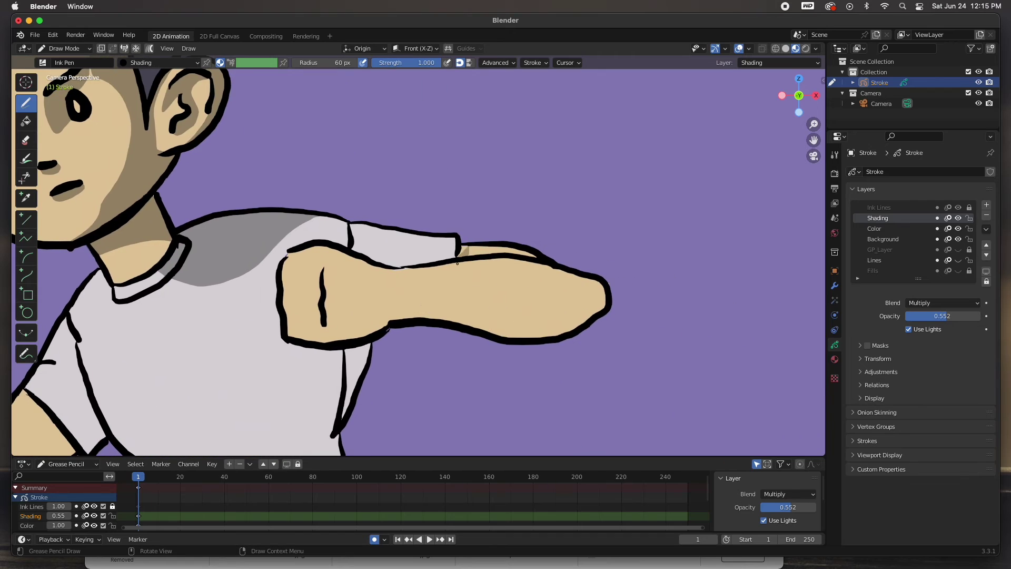
pyautogui.moveTo(607, 288)
pyautogui.mouseDown()
pyautogui.moveTo(369, 304)
pyautogui.moveTo(316, 337)
pyautogui.moveTo(579, 324)
pyautogui.moveTo(606, 297)
pyautogui.mouseUp()
pyautogui.moveTo(372, 345)
pyautogui.mouseDown()
pyautogui.moveTo(331, 379)
pyautogui.moveTo(373, 345)
pyautogui.mouseUp()
# - Shade both sides of the shirt's torso down to the waist and the hem of the bent arm's sleeve
pyautogui.keyDown('shift'); pyautogui.moveTo(400, 415); pyautogui.dragTo(509, 254, button='middle'); pyautogui.keyUp('shift')
pyautogui.moveTo(441, 275)
pyautogui.mouseDown()
pyautogui.moveTo(413, 343)
pyautogui.moveTo(448, 275)
pyautogui.mouseUp()
pyautogui.moveTo(430, 337)
pyautogui.mouseDown()
pyautogui.moveTo(479, 421)
pyautogui.moveTo(428, 343)
pyautogui.mouseUp()
pyautogui.moveTo(246, 323); pyautogui.dragTo(254, 307)
pyautogui.moveTo(204, 247); pyautogui.dragTo(209, 254)
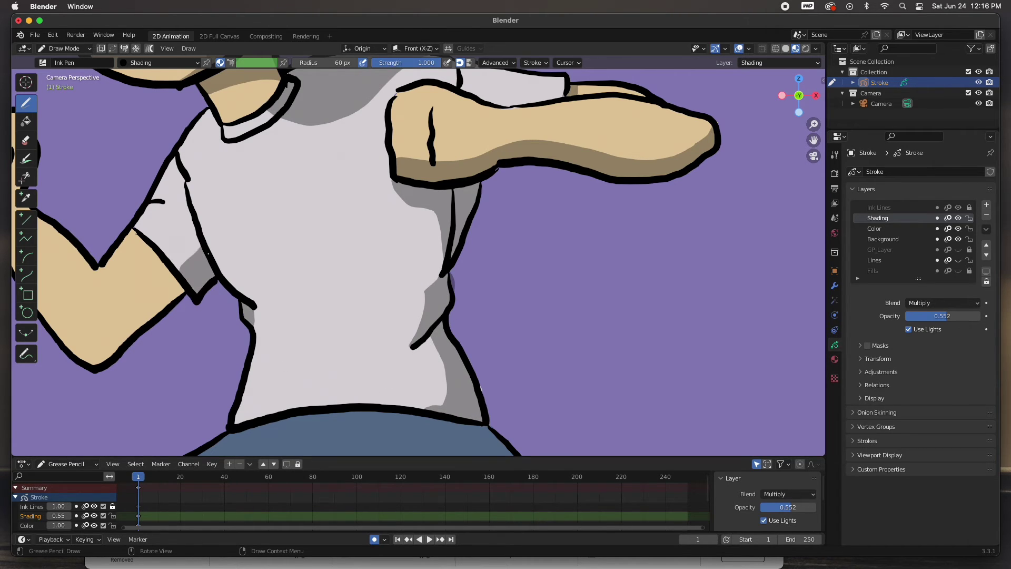
# - Draw tapered fold shadows across the shirt's belly and waist
pyautogui.moveTo(419, 324); pyautogui.dragTo(308, 383)
pyautogui.moveTo(256, 310); pyautogui.dragTo(320, 315)
pyautogui.moveTo(444, 365); pyautogui.dragTo(447, 353)
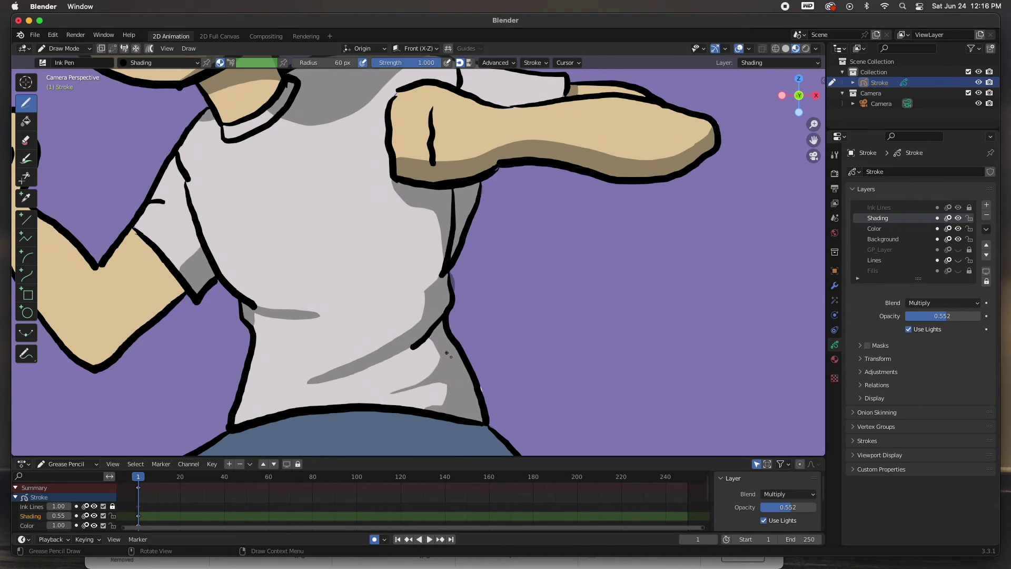
# - Shade the side of the head's hair, the swept strands with a jagged shadow edge, and the forehead beneath the fringe
pyautogui.keyDown('shift'); pyautogui.moveTo(431, 348); pyautogui.dragTo(556, 320, button='middle'); pyautogui.keyUp('shift')
pyautogui.moveTo(562, 318)
pyautogui.mouseDown()
pyautogui.moveTo(532, 195)
pyautogui.moveTo(546, 162)
pyautogui.mouseUp()
pyautogui.moveTo(382, 206)
pyautogui.mouseDown()
pyautogui.moveTo(310, 238)
pyautogui.moveTo(342, 259)
pyautogui.mouseUp()
pyautogui.moveTo(514, 135)
pyautogui.mouseDown()
pyautogui.moveTo(530, 155)
pyautogui.moveTo(453, 221)
pyautogui.moveTo(523, 147)
pyautogui.mouseUp()
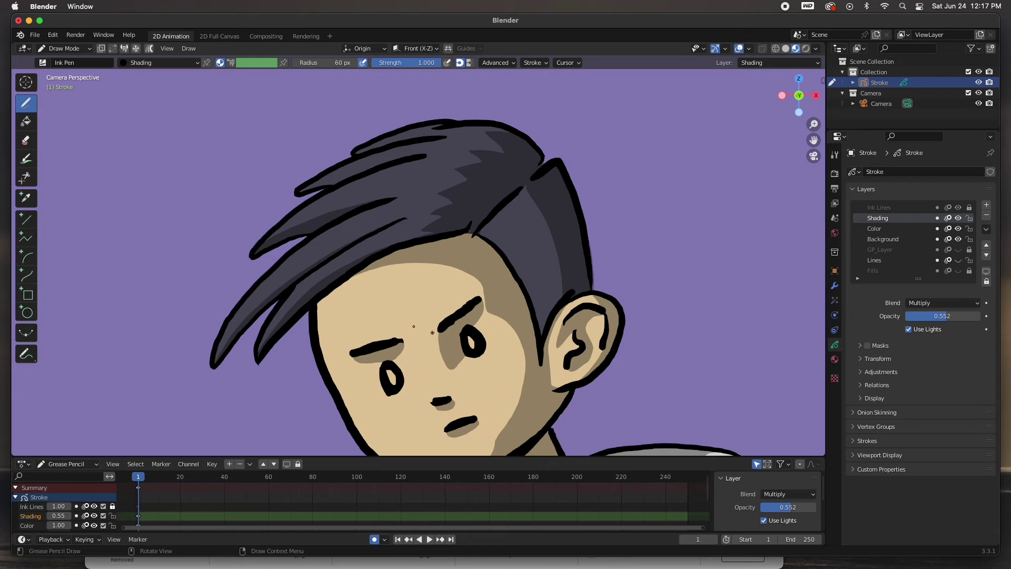
pyautogui.moveTo(374, 266)
pyautogui.mouseDown()
pyautogui.moveTo(319, 329)
pyautogui.moveTo(387, 257)
pyautogui.mouseUp()
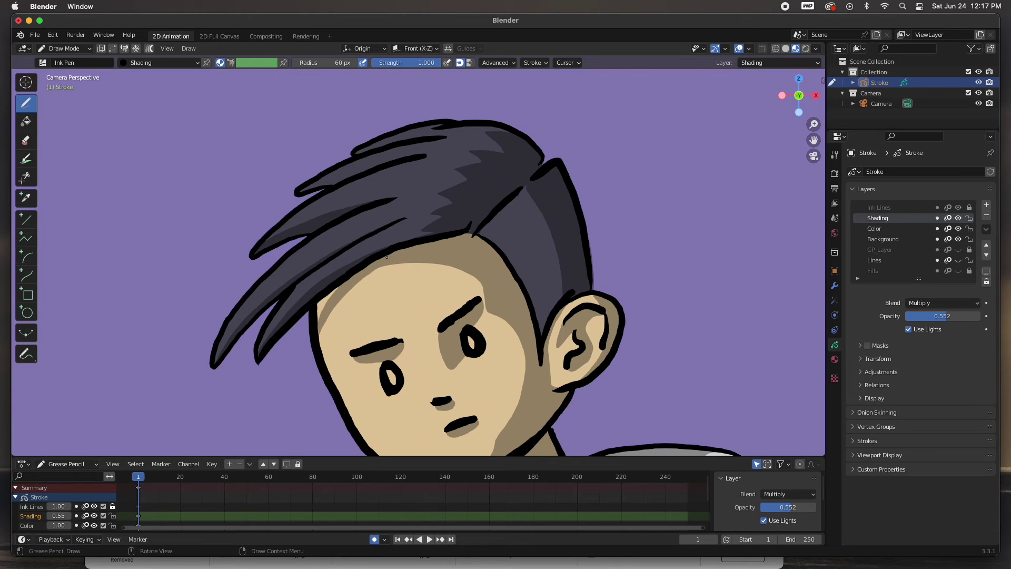
# - Shade the palm side of the raised fist and the underside of the bent arm
pyautogui.keyDown('shift'); pyautogui.moveTo(519, 354); pyautogui.dragTo(508, 68, button='middle'); pyautogui.keyUp('shift')
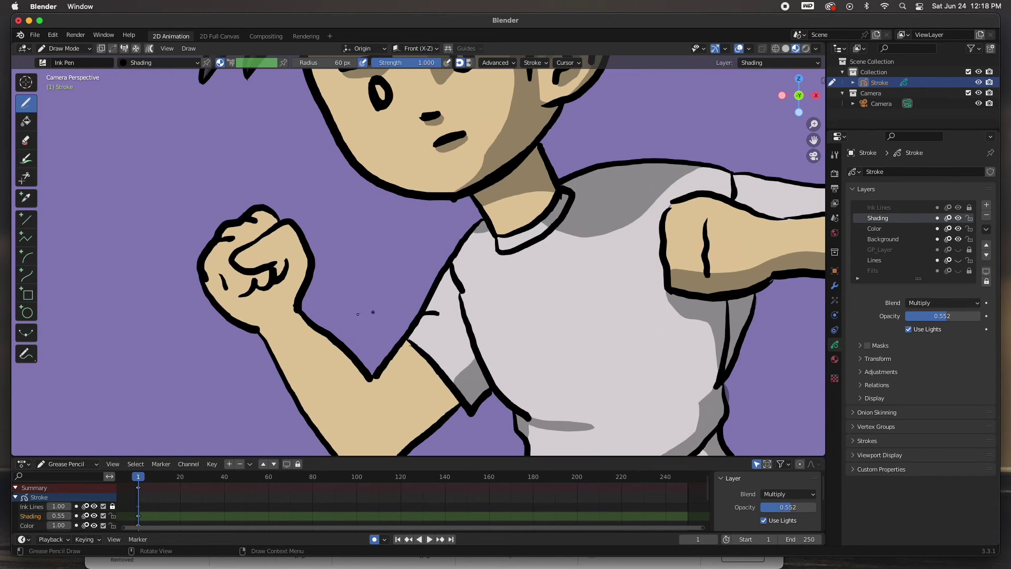
pyautogui.moveTo(290, 257)
pyautogui.mouseDown()
pyautogui.moveTo(238, 303)
pyautogui.moveTo(248, 276)
pyautogui.moveTo(300, 409)
pyautogui.moveTo(337, 454)
pyautogui.mouseUp()
pyautogui.press('super+z')
pyautogui.keyDown('shift'); pyautogui.moveTo(388, 395); pyautogui.dragTo(324, 309, button='middle'); pyautogui.keyUp('shift')
pyautogui.moveTo(388, 305)
pyautogui.mouseDown()
pyautogui.moveTo(300, 377)
pyautogui.moveTo(235, 307)
pyautogui.moveTo(391, 329)
pyautogui.moveTo(395, 316)
pyautogui.mouseUp()
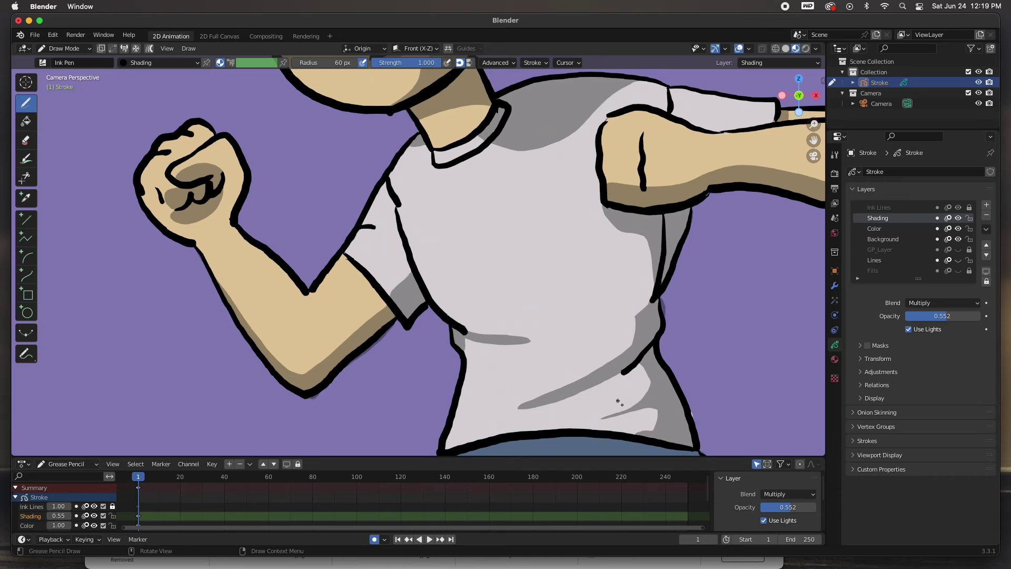
# - Shade the pants below the shirt hem and along the bent leg's inner thigh and calf
pyautogui.scroll(-5, 619, 402)
pyautogui.hscroll(5, 618, 402)
pyautogui.moveTo(232, 257); pyautogui.dragTo(493, 252)
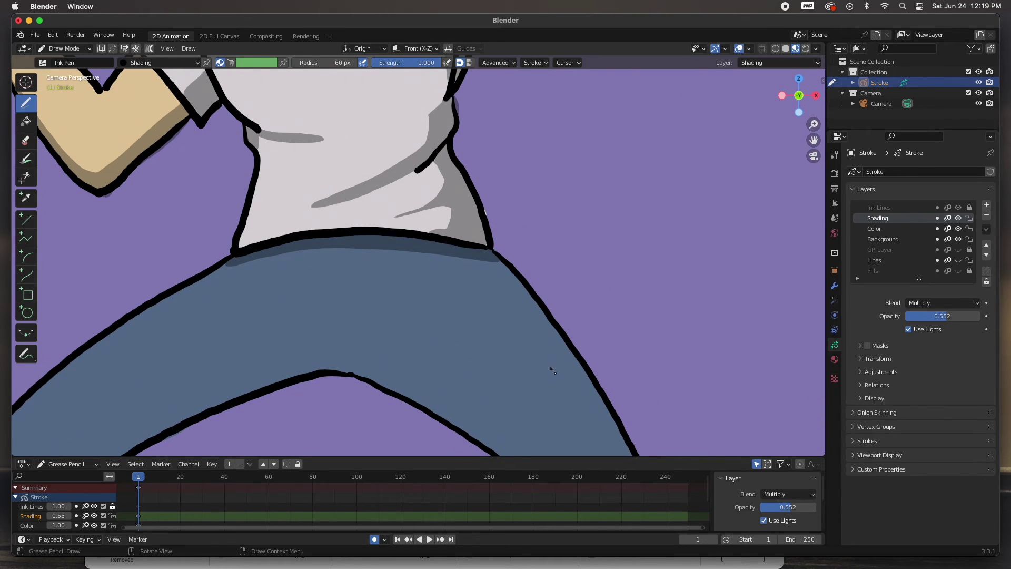
pyautogui.scroll(-5, 445, 312)
pyautogui.scroll(-3, 446, 312)
pyautogui.moveTo(376, 200)
pyautogui.mouseDown()
pyautogui.moveTo(247, 250)
pyautogui.moveTo(292, 405)
pyautogui.mouseUp()
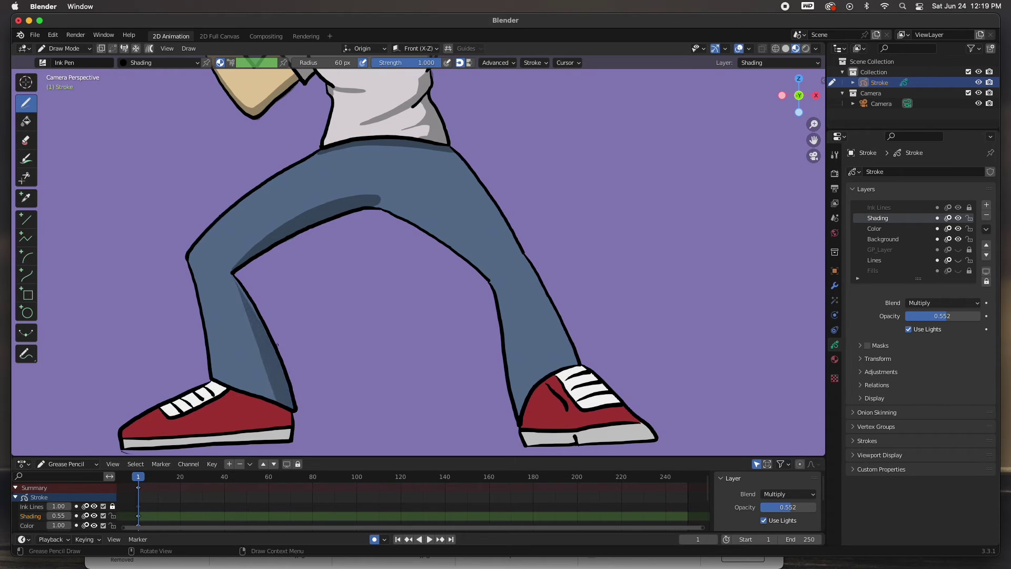
# - Shade the extended leg along its outer shin and its inner thigh, joining the shadow to the bent leg's
pyautogui.moveTo(526, 255); pyautogui.dragTo(581, 358)
pyautogui.moveTo(385, 207)
pyautogui.mouseDown()
pyautogui.moveTo(471, 248)
pyautogui.moveTo(380, 201)
pyautogui.mouseUp()
pyautogui.press('super+z')
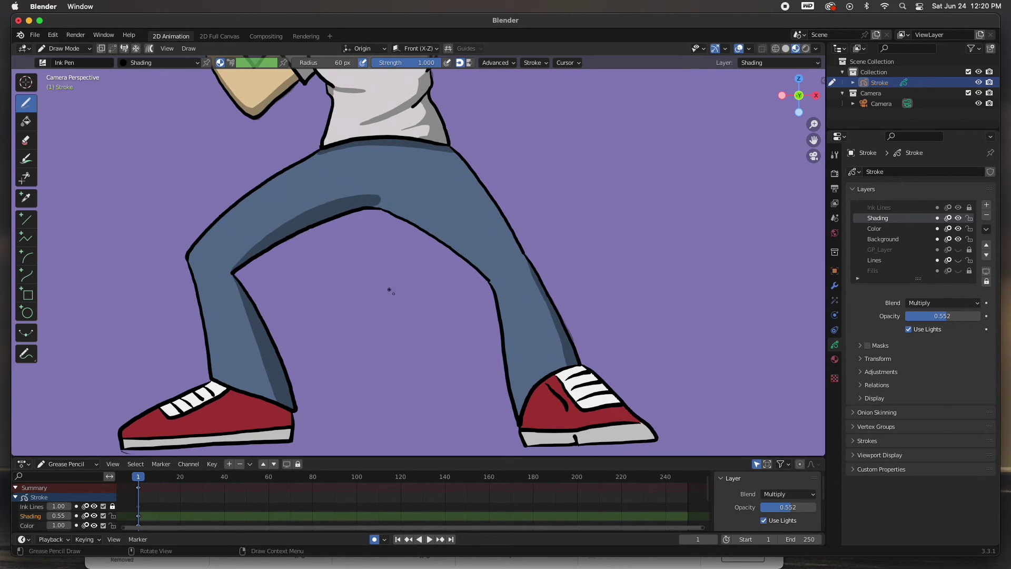
pyautogui.scroll(4, 410, 285)
pyautogui.moveTo(244, 178); pyautogui.dragTo(399, 299)
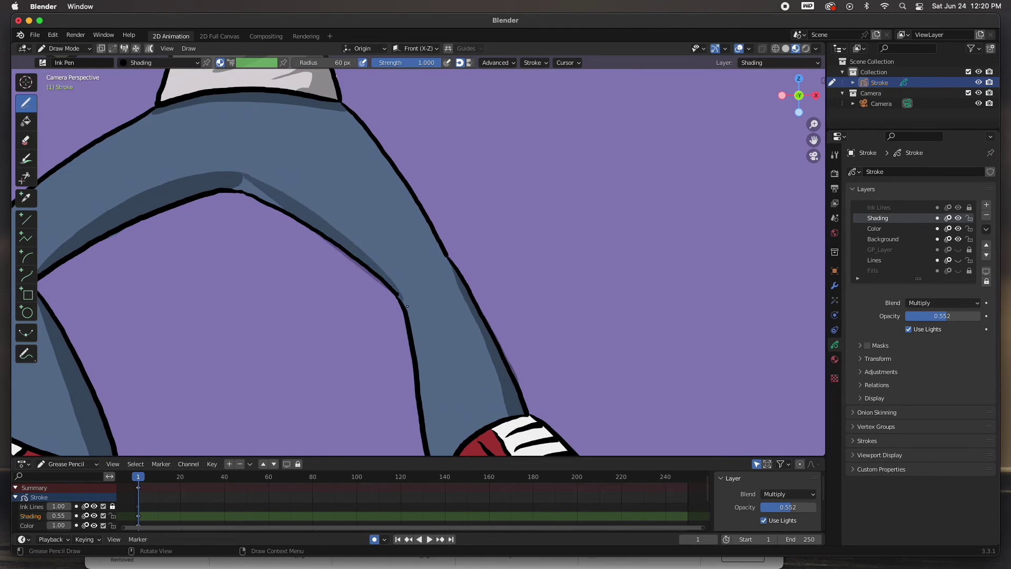
pyautogui.moveTo(297, 220); pyautogui.dragTo(232, 175)
# - Shade the heels, soles and lace edges of both shoes, and return to the full camera view
pyautogui.keyDown('shift'); pyautogui.moveTo(462, 404); pyautogui.dragTo(465, 259, button='middle'); pyautogui.keyUp('shift')
pyautogui.moveTo(448, 357)
pyautogui.mouseDown()
pyautogui.moveTo(497, 295)
pyautogui.moveTo(607, 364)
pyautogui.moveTo(591, 333)
pyautogui.moveTo(516, 273)
pyautogui.moveTo(450, 358)
pyautogui.mouseUp()
pyautogui.moveTo(149, 380)
pyautogui.keyDown('shift'); pyautogui.mouseDown(button='middle')
pyautogui.moveTo(196, 389)
pyautogui.moveTo(562, 334)
pyautogui.mouseUp(button='middle'); pyautogui.keyUp('shift')
pyautogui.moveTo(421, 248)
pyautogui.mouseDown()
pyautogui.moveTo(512, 327)
pyautogui.moveTo(447, 258)
pyautogui.moveTo(421, 248)
pyautogui.mouseUp()
pyautogui.moveTo(361, 300); pyautogui.dragTo(440, 260)
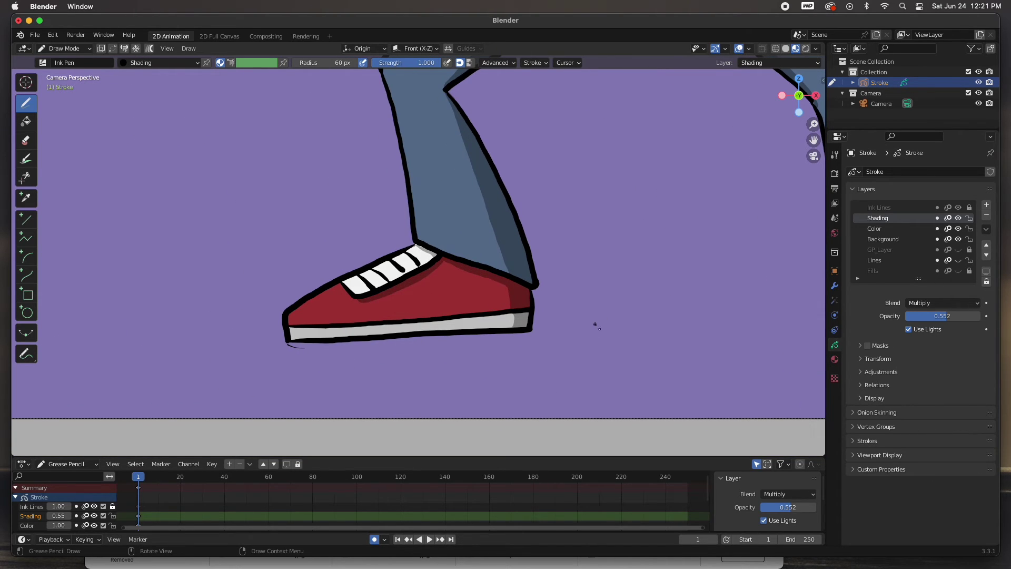
pyautogui.press('KP_0')
pyautogui.press('KP_0')
pyautogui.press('Home')
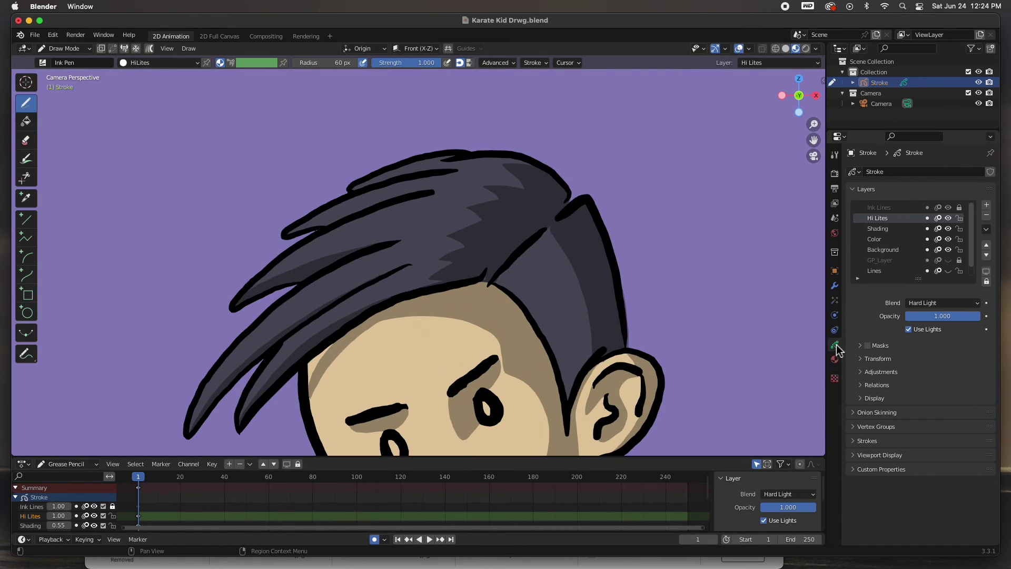
# - Draw highlight shapes on the Hi Lites layer along the swept hair strands, the side hair's front edge and the ear's top
pyautogui.moveTo(413, 201); pyautogui.dragTo(254, 286)
pyautogui.moveTo(424, 199); pyautogui.dragTo(294, 257)
pyautogui.moveTo(440, 178); pyautogui.dragTo(303, 226)
pyautogui.moveTo(445, 159); pyautogui.dragTo(356, 187)
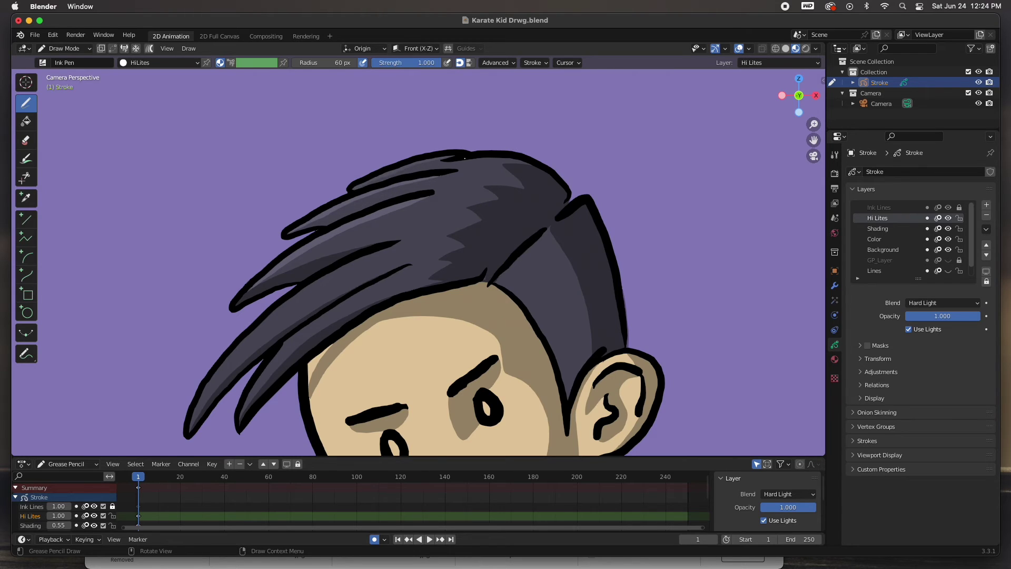
pyautogui.moveTo(379, 253)
pyautogui.mouseDown()
pyautogui.moveTo(192, 423)
pyautogui.moveTo(363, 262)
pyautogui.moveTo(393, 246)
pyautogui.moveTo(260, 378)
pyautogui.moveTo(399, 276)
pyautogui.mouseUp()
pyautogui.moveTo(496, 286); pyautogui.dragTo(553, 227)
pyautogui.moveTo(594, 373); pyautogui.dragTo(625, 353)
pyautogui.scroll(-5, 466, 391)
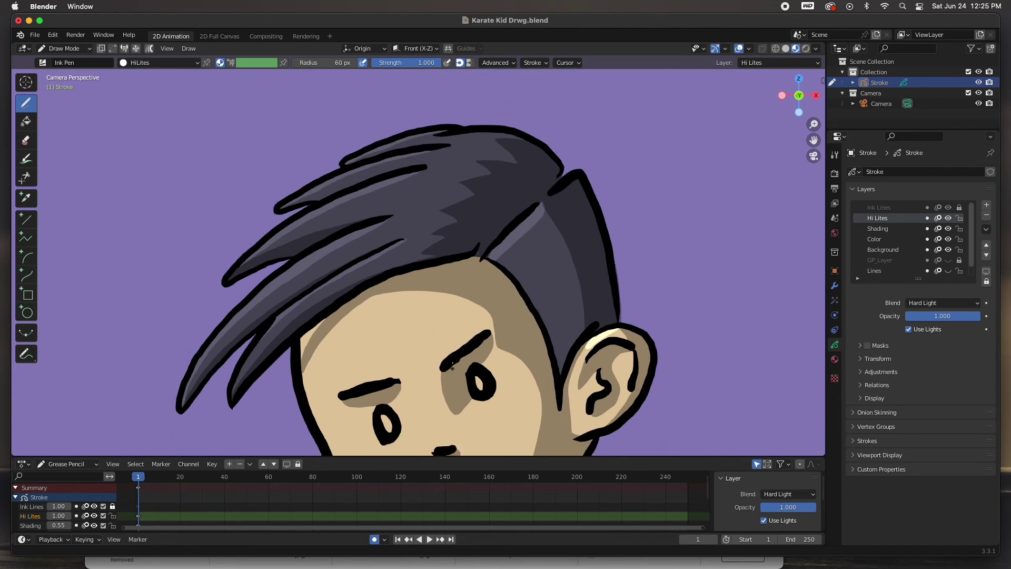
pyautogui.moveTo(365, 290); pyautogui.dragTo(304, 300)
pyautogui.moveTo(449, 237)
pyautogui.mouseDown()
pyautogui.moveTo(404, 273)
pyautogui.moveTo(393, 333)
pyautogui.mouseUp()
pyautogui.moveTo(279, 240)
pyautogui.mouseDown()
pyautogui.moveTo(292, 337)
pyautogui.moveTo(363, 434)
pyautogui.moveTo(275, 316)
pyautogui.moveTo(358, 433)
pyautogui.mouseUp()
pyautogui.press('super+z')
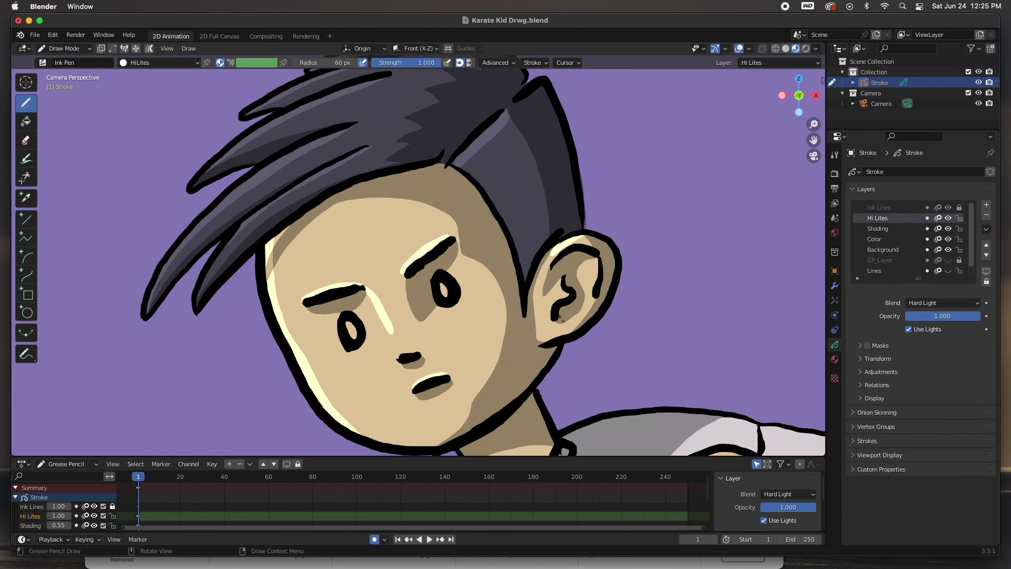
pyautogui.scroll(-5, 397, 392)
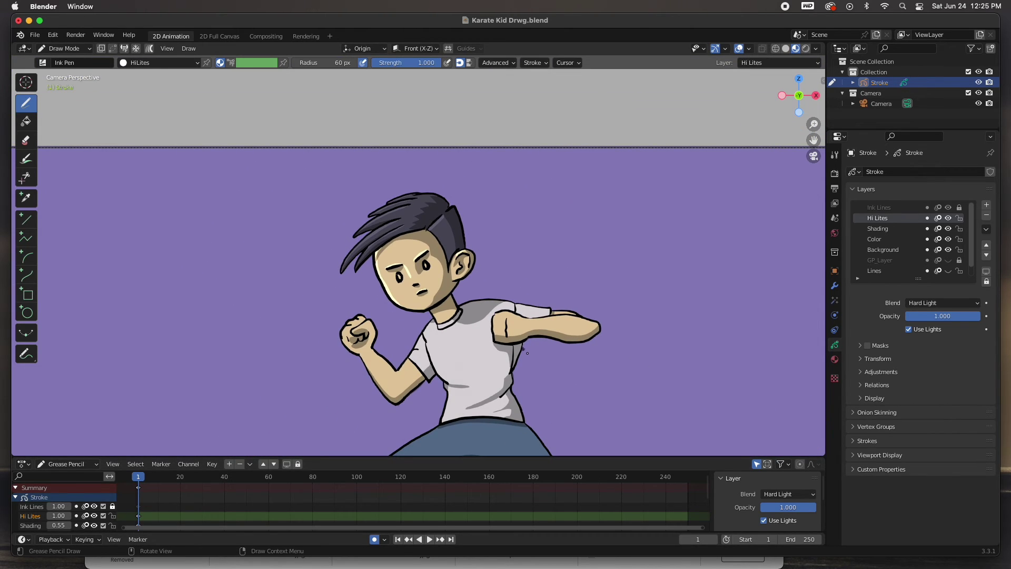
pyautogui.press('super+z')
pyautogui.press('super+z')
# - Add highlights along the front edge of the face, above the nose and on both fists
pyautogui.scroll(5, 415, 286)
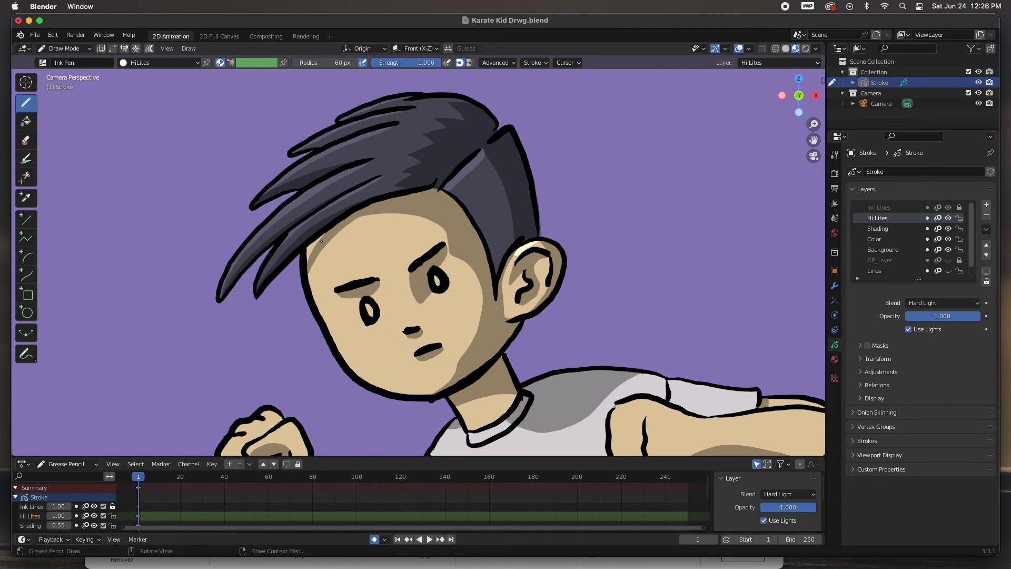
pyautogui.moveTo(322, 241)
pyautogui.mouseDown()
pyautogui.moveTo(333, 316)
pyautogui.moveTo(360, 375)
pyautogui.moveTo(315, 228)
pyautogui.mouseUp()
pyautogui.keyDown('shift'); pyautogui.moveTo(432, 355); pyautogui.dragTo(530, 214, button='middle'); pyautogui.keyUp('shift')
pyautogui.moveTo(371, 275)
pyautogui.mouseDown()
pyautogui.moveTo(319, 317)
pyautogui.moveTo(375, 274)
pyautogui.moveTo(369, 310)
pyautogui.mouseUp()
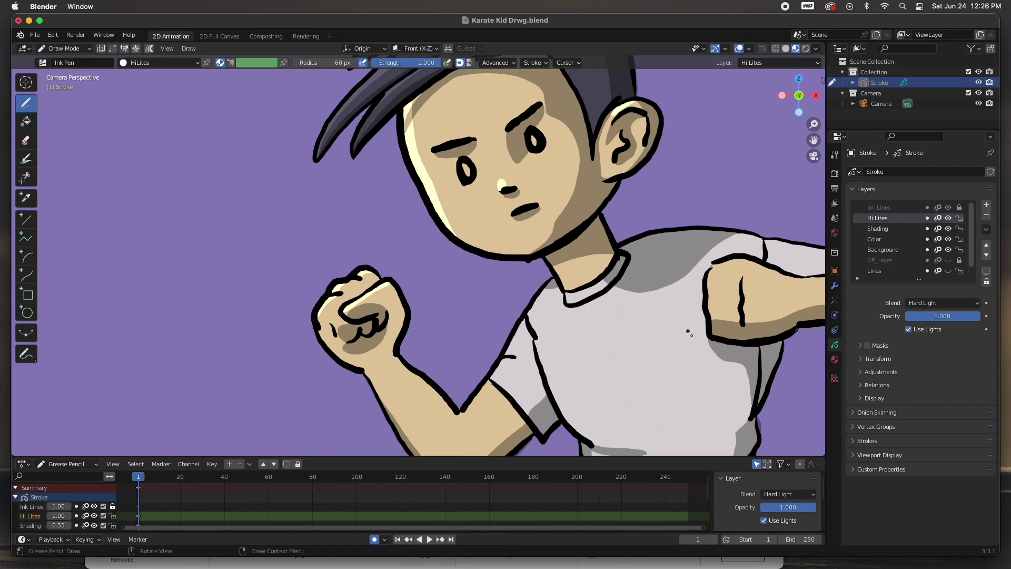
pyautogui.keyDown('shift'); pyautogui.moveTo(688, 332); pyautogui.dragTo(357, 339, button='middle'); pyautogui.keyUp('shift')
pyautogui.moveTo(384, 349)
pyautogui.mouseDown()
pyautogui.moveTo(362, 292)
pyautogui.moveTo(385, 285)
pyautogui.mouseUp()
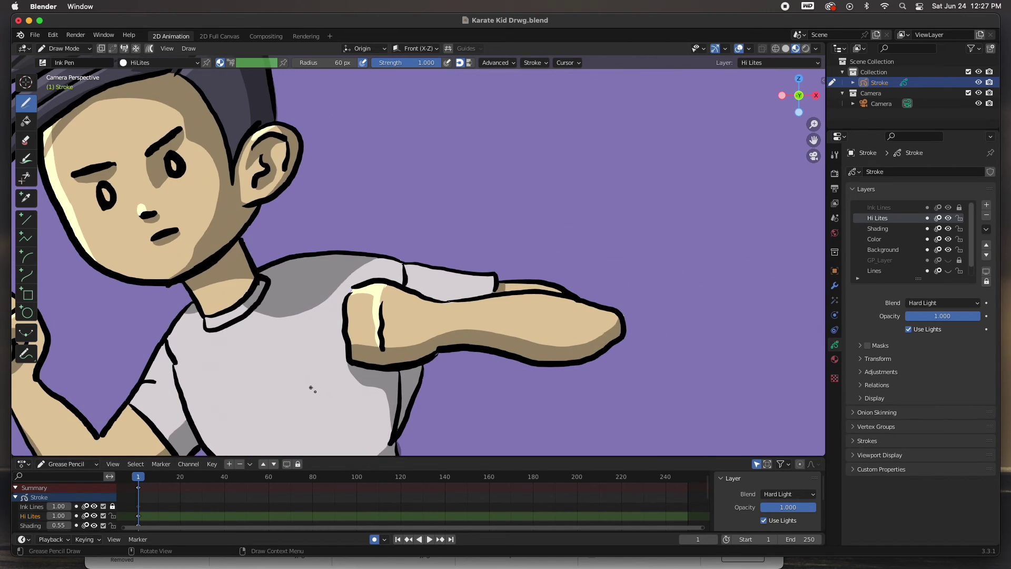
# - Add highlights to the shirt's near shoulder and sleeve, the chest edge and the top of the outstretched arm's sleeve
pyautogui.keyDown('shift'); pyautogui.moveTo(311, 388); pyautogui.dragTo(467, 270, button='middle'); pyautogui.keyUp('shift')
pyautogui.moveTo(346, 197); pyautogui.dragTo(299, 272)
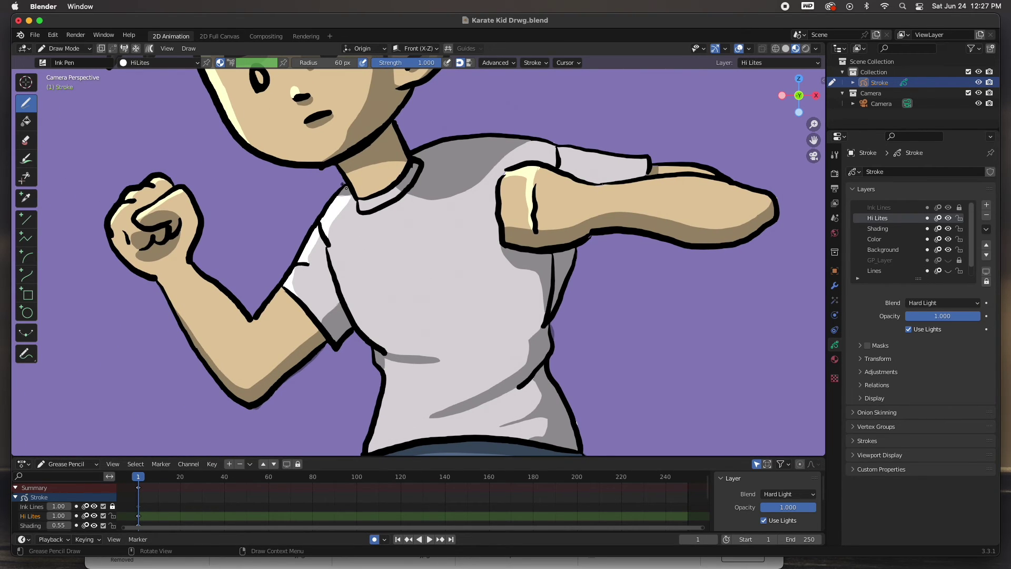
pyautogui.moveTo(333, 254)
pyautogui.mouseDown()
pyautogui.moveTo(354, 315)
pyautogui.moveTo(330, 250)
pyautogui.mouseUp()
pyautogui.moveTo(581, 157)
pyautogui.mouseDown(button='middle')
pyautogui.moveTo(558, 147)
pyautogui.moveTo(534, 168)
pyautogui.mouseUp(button='middle')
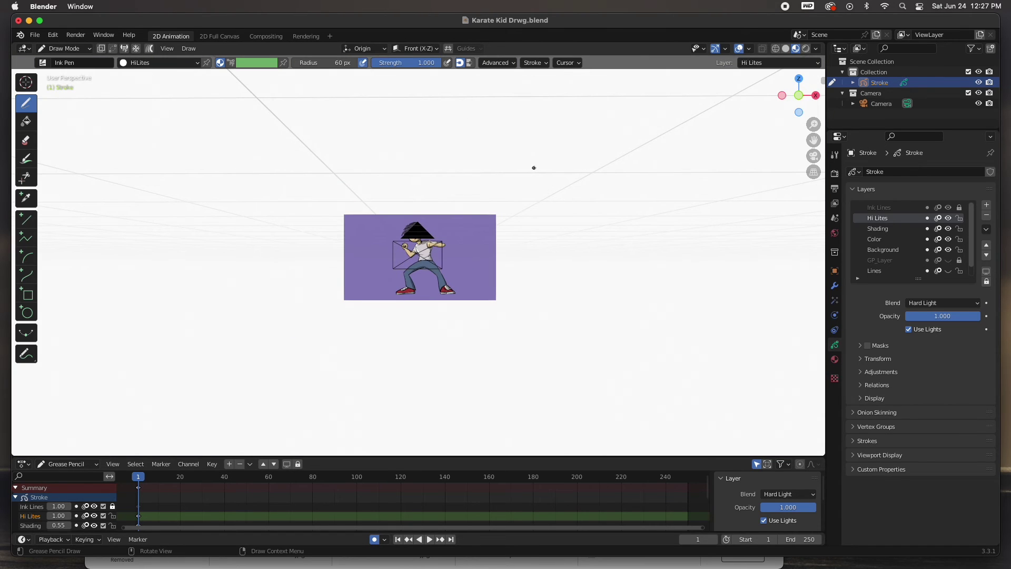
pyautogui.press('KP_0')
pyautogui.moveTo(559, 149); pyautogui.dragTo(631, 162)
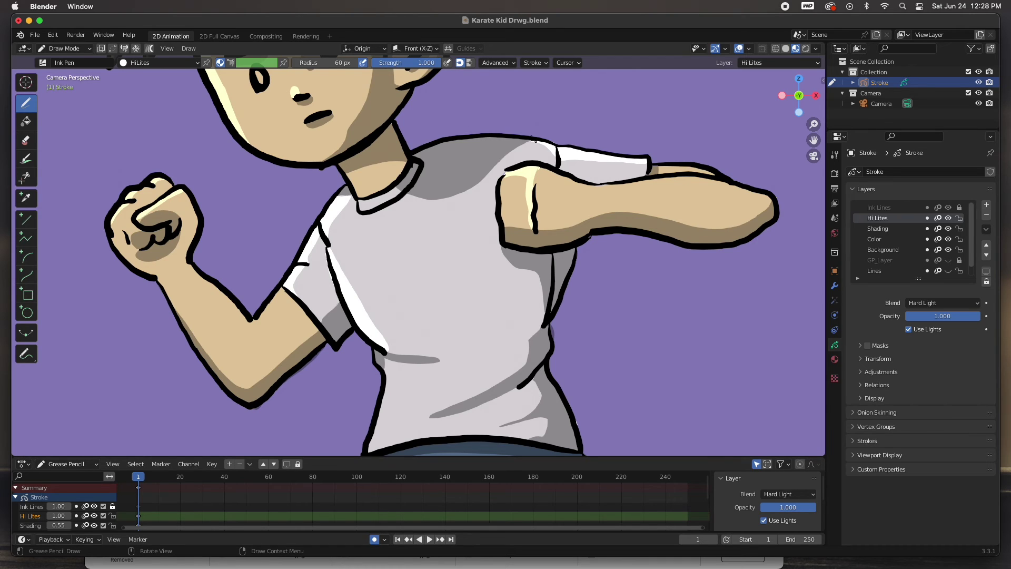
# - Add highlights beside the shirt's long diagonal fold and along the front edge of its waist
pyautogui.keyDown('shift'); pyautogui.moveTo(386, 383); pyautogui.dragTo(345, 240, button='middle'); pyautogui.keyUp('shift')
pyautogui.moveTo(346, 241)
pyautogui.mouseDown()
pyautogui.moveTo(342, 270)
pyautogui.moveTo(482, 220)
pyautogui.moveTo(391, 272)
pyautogui.mouseUp()
pyautogui.hotkey('ctrl', 'z')
pyautogui.moveTo(501, 184)
pyautogui.mouseDown()
pyautogui.moveTo(452, 249)
pyautogui.moveTo(502, 180)
pyautogui.mouseUp()
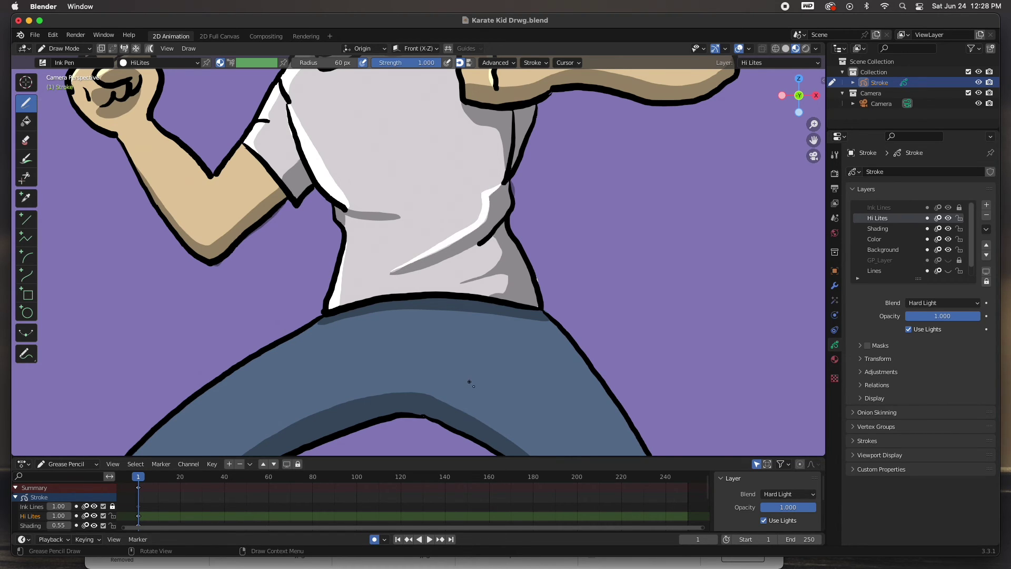
# - Add a thin highlight along the top of the bent leg's thigh down to the knee
pyautogui.keyDown('shift'); pyautogui.moveTo(275, 369); pyautogui.dragTo(542, 186, button='middle'); pyautogui.keyUp('shift')
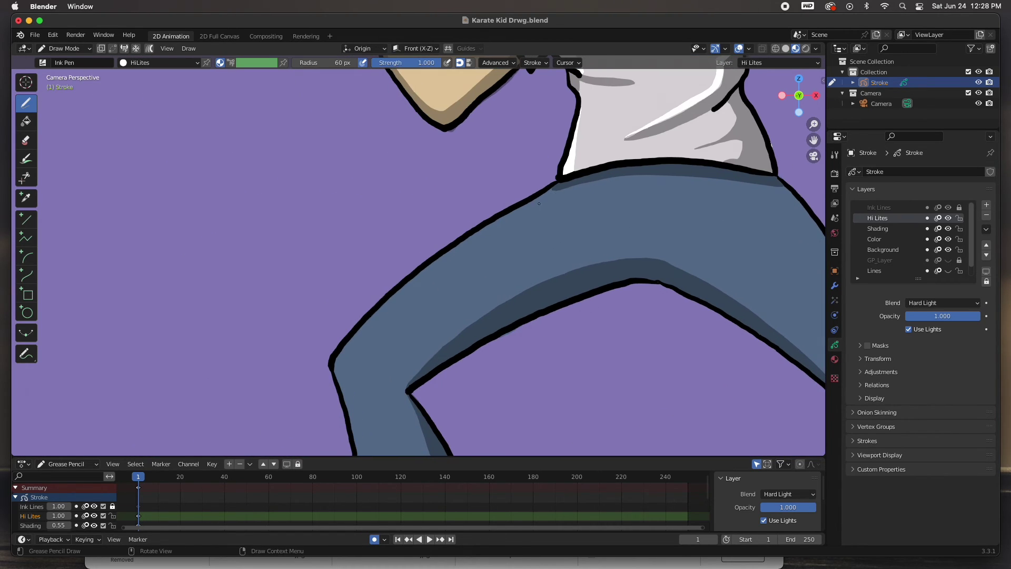
pyautogui.moveTo(546, 196); pyautogui.dragTo(360, 335)
pyautogui.hotkey('ctrl', 'z')
pyautogui.moveTo(550, 192)
pyautogui.mouseDown()
pyautogui.moveTo(341, 379)
pyautogui.moveTo(465, 244)
pyautogui.moveTo(544, 198)
pyautogui.mouseUp()
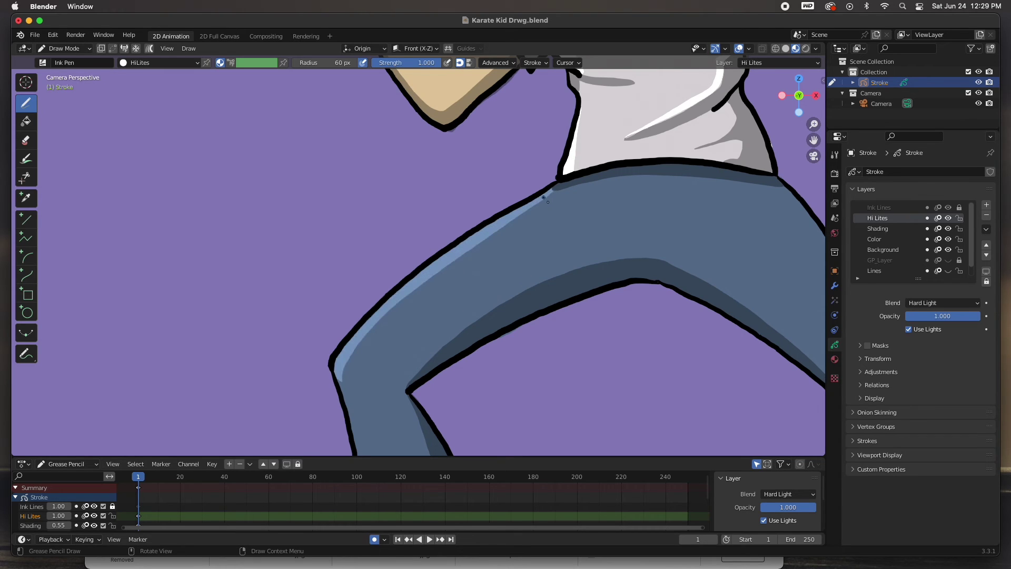
# - Add highlights along the extended leg's inner shin and on the back part of its red shoe
pyautogui.moveTo(718, 349)
pyautogui.keyDown('shift'); pyautogui.mouseDown(button='middle')
pyautogui.moveTo(538, 276)
pyautogui.moveTo(372, 69)
pyautogui.mouseUp(button='middle'); pyautogui.keyUp('shift')
pyautogui.moveTo(505, 132)
pyautogui.mouseDown()
pyautogui.moveTo(528, 198)
pyautogui.moveTo(533, 270)
pyautogui.moveTo(500, 124)
pyautogui.mouseUp()
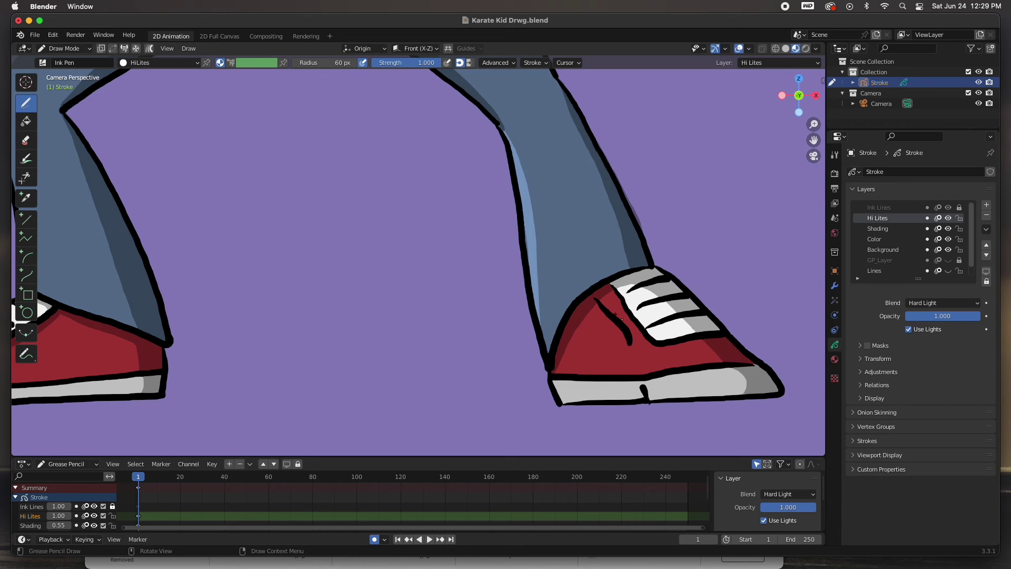
pyautogui.moveTo(562, 363)
pyautogui.mouseDown()
pyautogui.moveTo(594, 321)
pyautogui.moveTo(560, 369)
pyautogui.mouseUp()
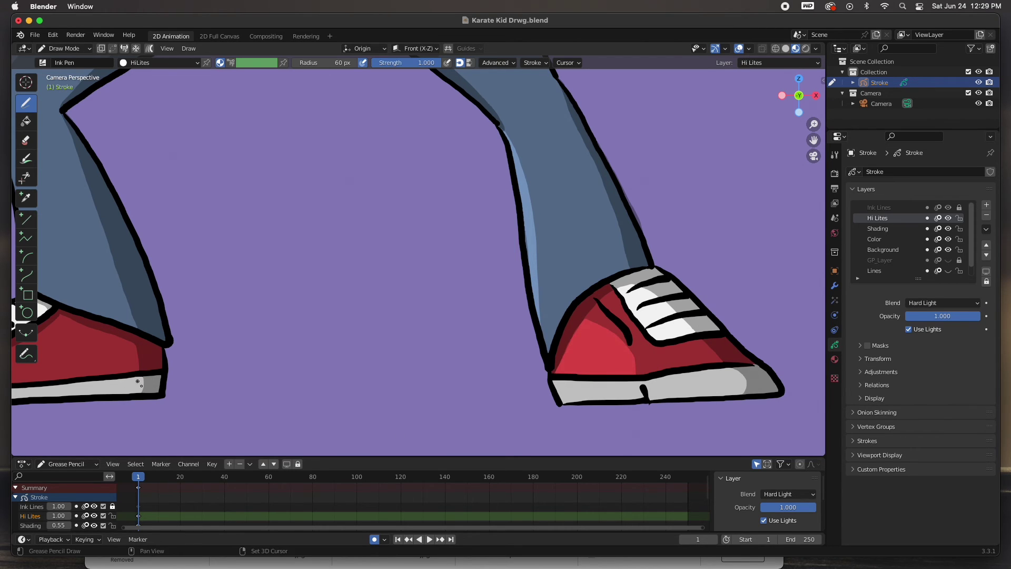
# - Add a small highlight on the front part of the bent leg's red shoe
pyautogui.keyDown('shift'); pyautogui.moveTo(140, 384); pyautogui.dragTo(531, 345, button='middle'); pyautogui.keyUp('shift')
pyautogui.moveTo(344, 319); pyautogui.dragTo(352, 321)
pyautogui.press('Home')
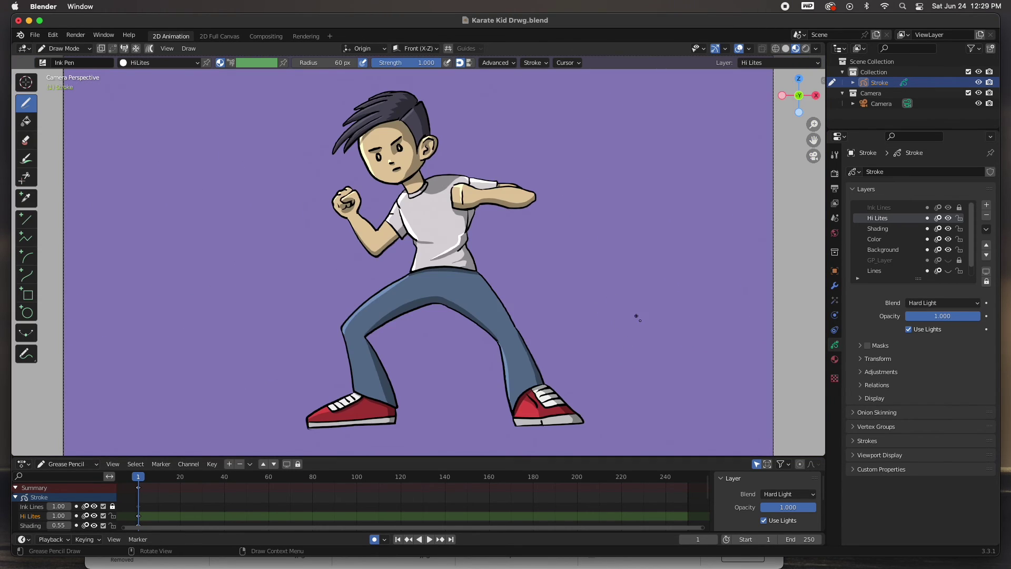
# - Darken the Background material's fill color to a deep purple
pyautogui.click(835, 359)
pyautogui.click(878, 217)
pyautogui.click(943, 410)
pyautogui.moveTo(972, 281); pyautogui.dragTo(974, 305)
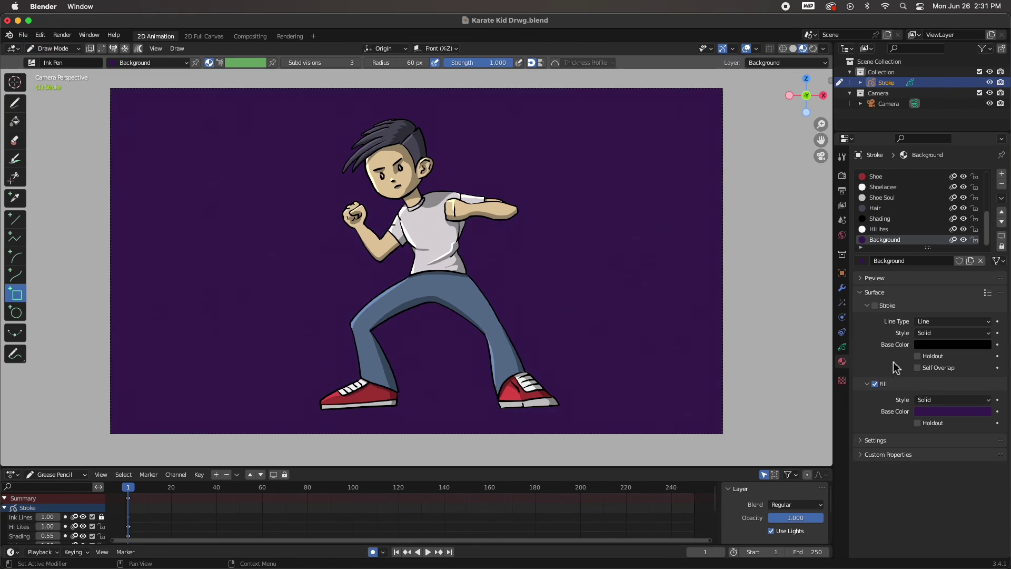
# - Make the Background fill a radial gradient with blend 0 and its location at X -2.8, Y -1.8
pyautogui.click(949, 400)
pyautogui.click(944, 421)
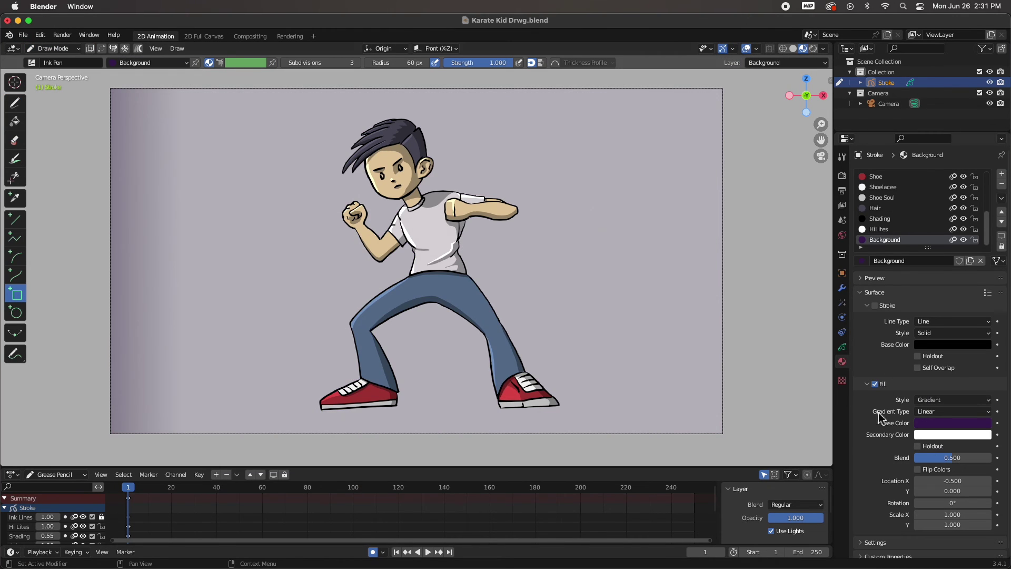
pyautogui.moveTo(953, 459); pyautogui.dragTo(919, 481)
pyautogui.click(930, 411)
pyautogui.click(933, 436)
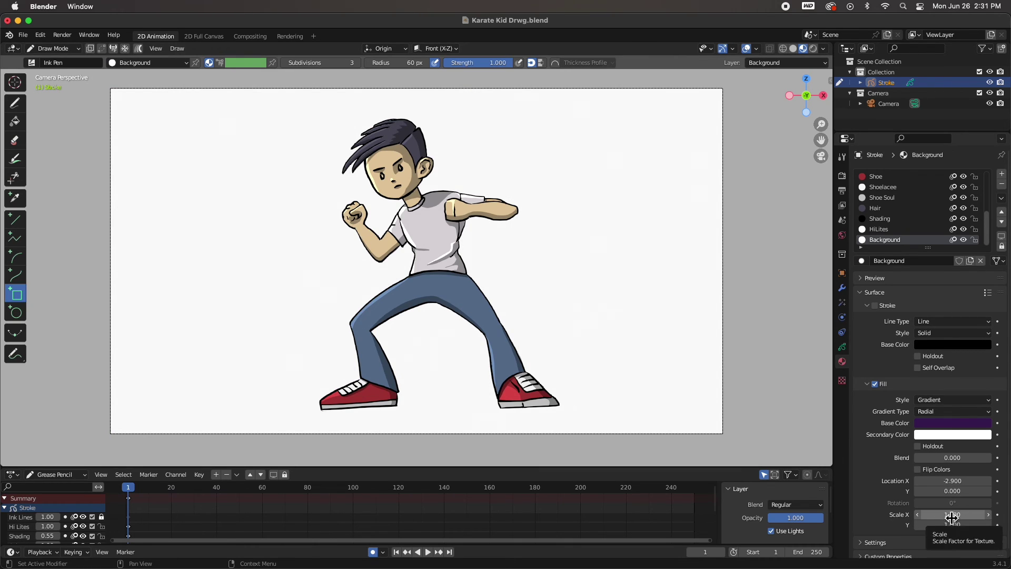
pyautogui.moveTo(955, 491)
pyautogui.mouseDown()
pyautogui.moveTo(933, 492)
pyautogui.moveTo(957, 481)
pyautogui.mouseUp()
# - Give the background gradient a bright magenta secondary color, flip its colors, and scale it to X 3.4, Y 2.9
pyautogui.click(952, 435)
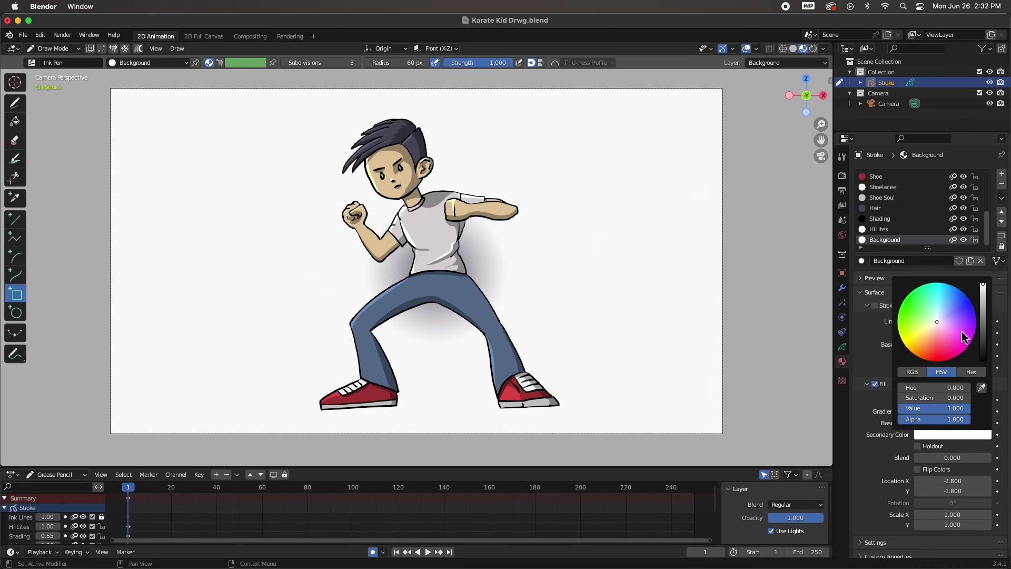
pyautogui.click(964, 338)
pyautogui.click(918, 470)
pyautogui.moveTo(948, 514)
pyautogui.mouseDown()
pyautogui.moveTo(970, 515)
pyautogui.moveTo(961, 525)
pyautogui.mouseUp()
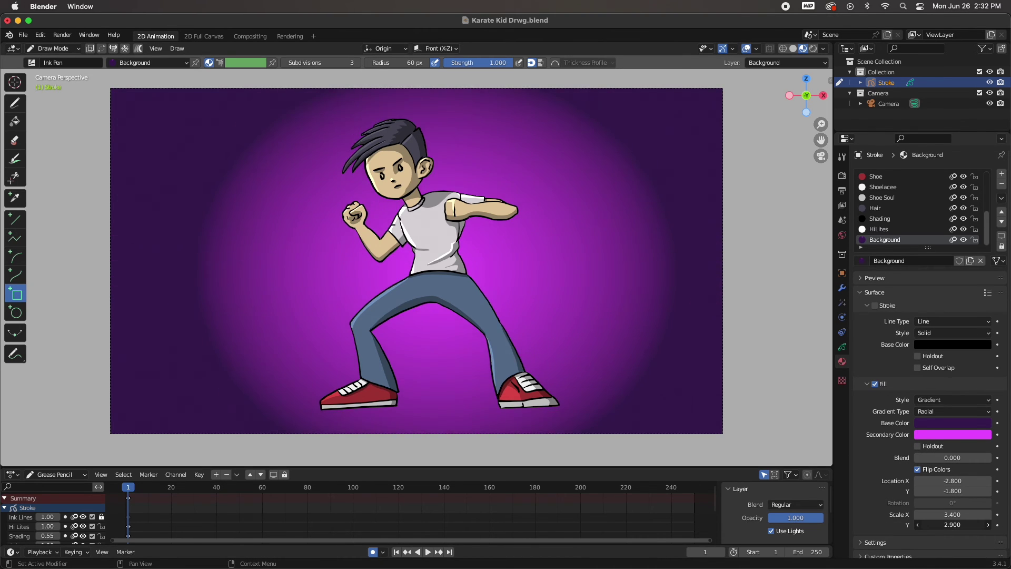
pyautogui.moveTo(940, 459); pyautogui.dragTo(929, 458)
# - Darken the gradient's secondary color to a deep magenta-purple with value 0.208 and make its base color a more saturated dark purple
pyautogui.click(930, 437)
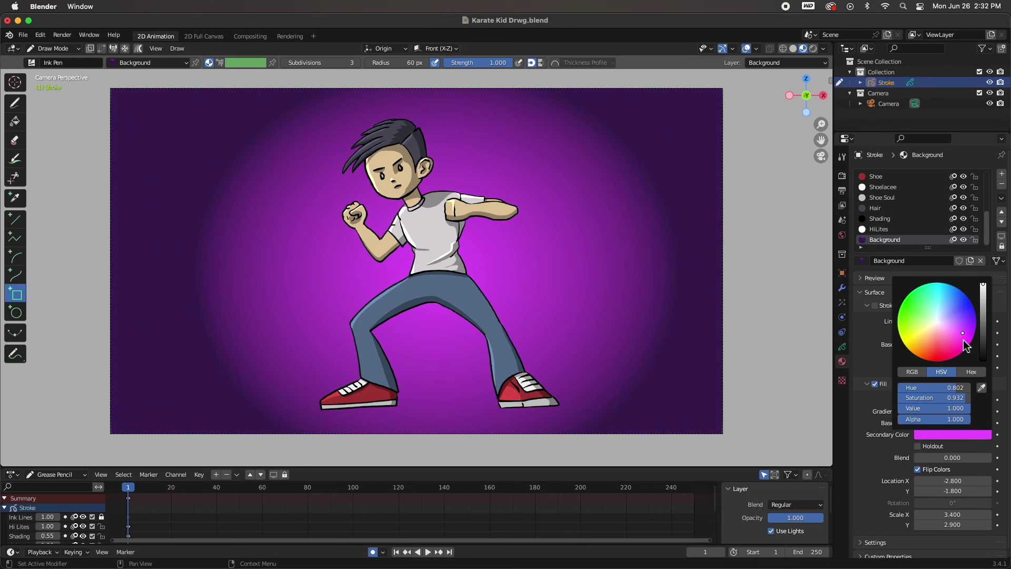
pyautogui.moveTo(986, 327); pyautogui.dragTo(984, 353)
pyautogui.click(948, 424)
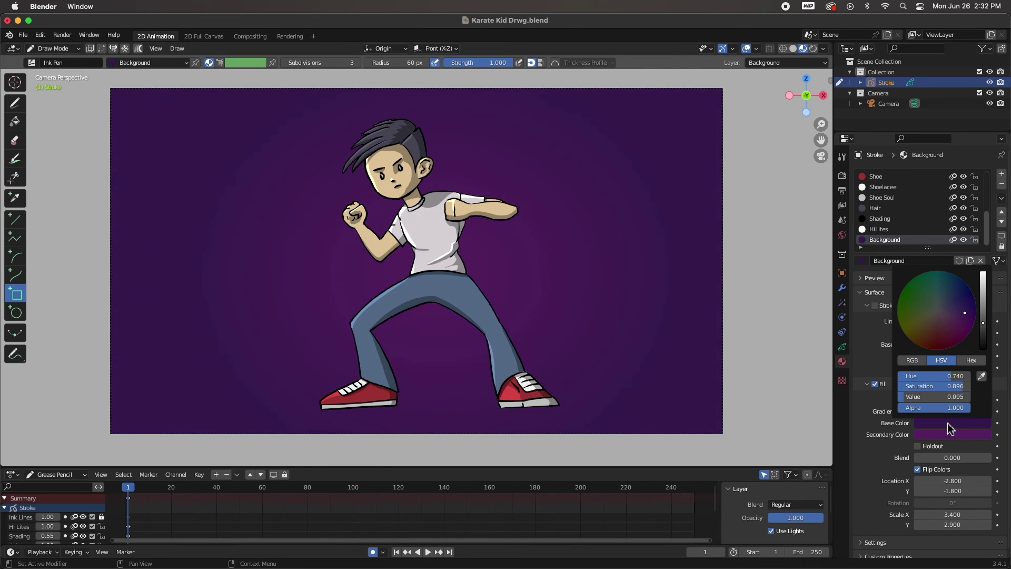
pyautogui.click(976, 316)
pyautogui.moveTo(976, 317); pyautogui.dragTo(983, 322)
pyautogui.click(950, 424)
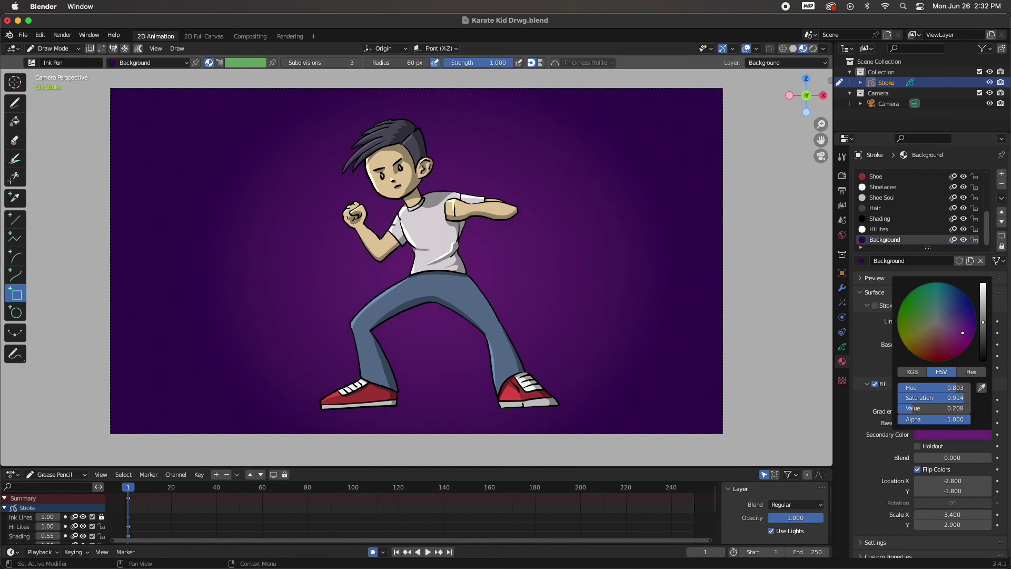
# - Add a new Grease Pencil layer named Shadow directly above the Background layer
pyautogui.click(842, 347)
pyautogui.click(998, 207)
pyautogui.write('Shadow')
pyautogui.press('Return')
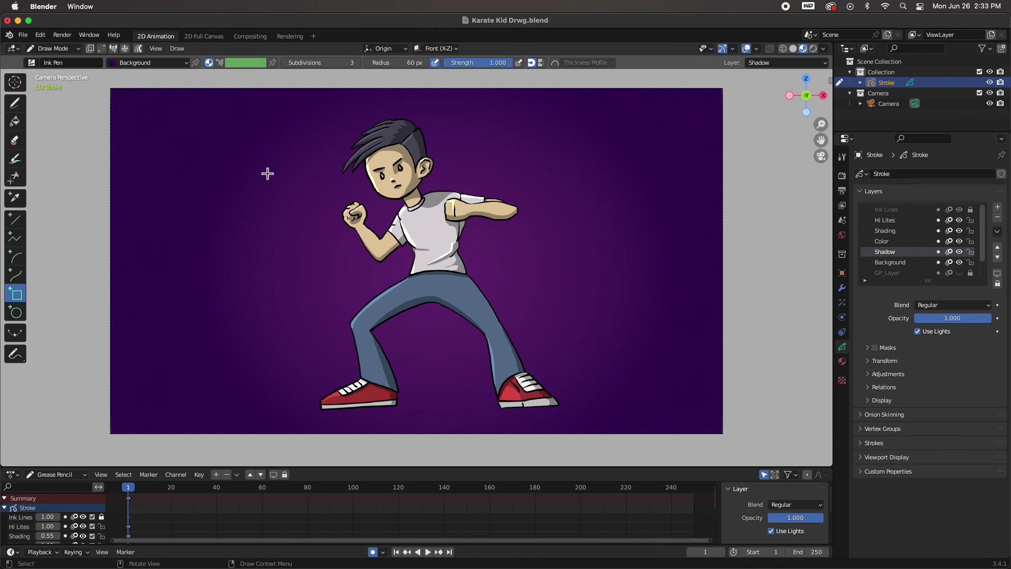
# - Draw a flat oval ground shadow beneath both shoes with the Shading material and lower the Shadow layer's opacity to about 0.52
pyautogui.click(14, 103)
pyautogui.click(159, 63)
pyautogui.click(131, 128)
pyautogui.moveTo(323, 406)
pyautogui.mouseDown()
pyautogui.moveTo(560, 407)
pyautogui.moveTo(422, 402)
pyautogui.moveTo(463, 412)
pyautogui.moveTo(416, 395)
pyautogui.moveTo(440, 407)
pyautogui.moveTo(451, 396)
pyautogui.moveTo(498, 400)
pyautogui.moveTo(390, 415)
pyautogui.moveTo(507, 405)
pyautogui.mouseUp()
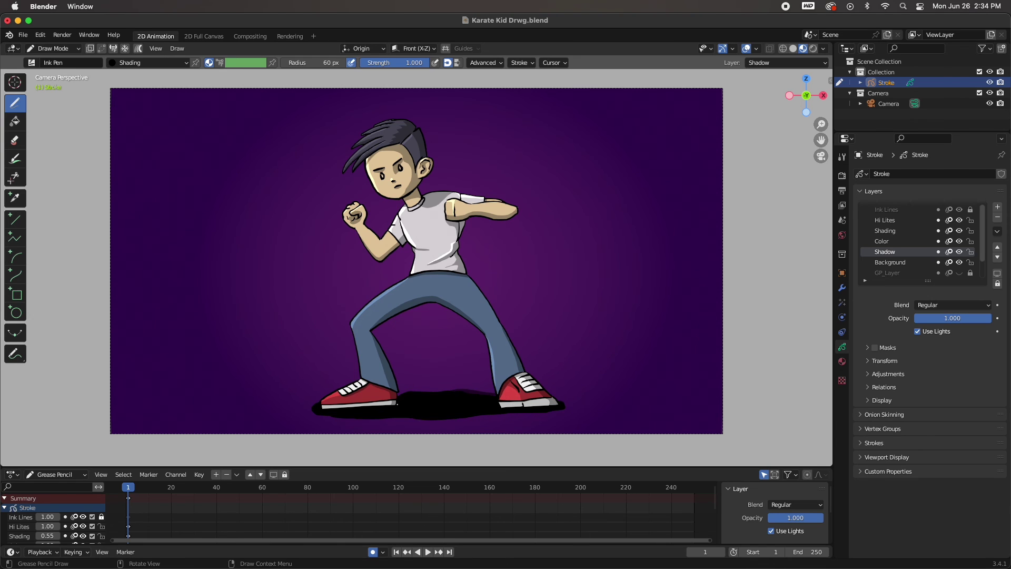
pyautogui.moveTo(445, 421); pyautogui.dragTo(438, 400)
pyautogui.moveTo(970, 318); pyautogui.dragTo(943, 318)
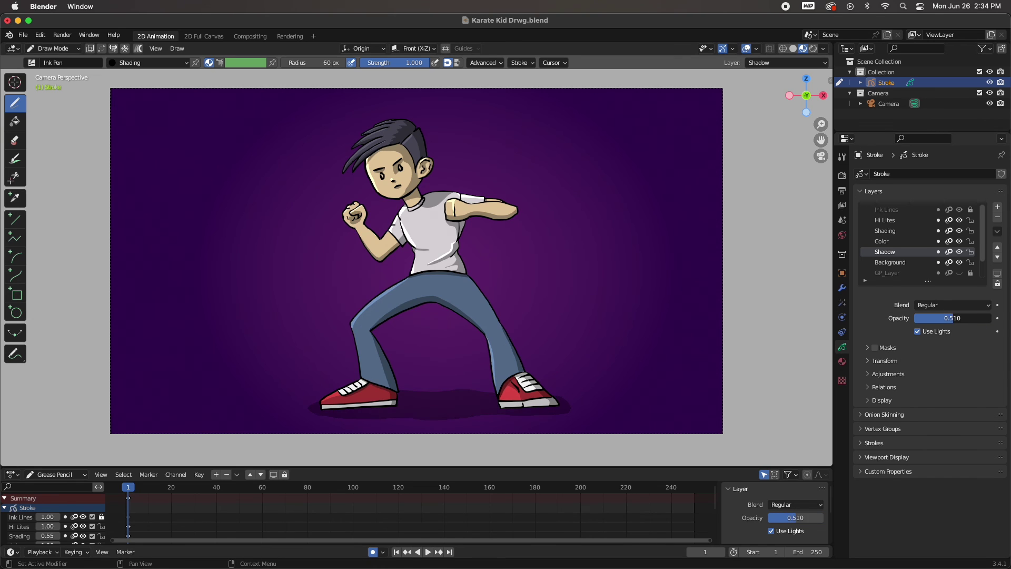
# - Enter Edit Mode and lock the Hi Lites, Shading, Color and Background layers so only the Shadow layer stays editable
pyautogui.click(67, 48)
pyautogui.click(52, 73)
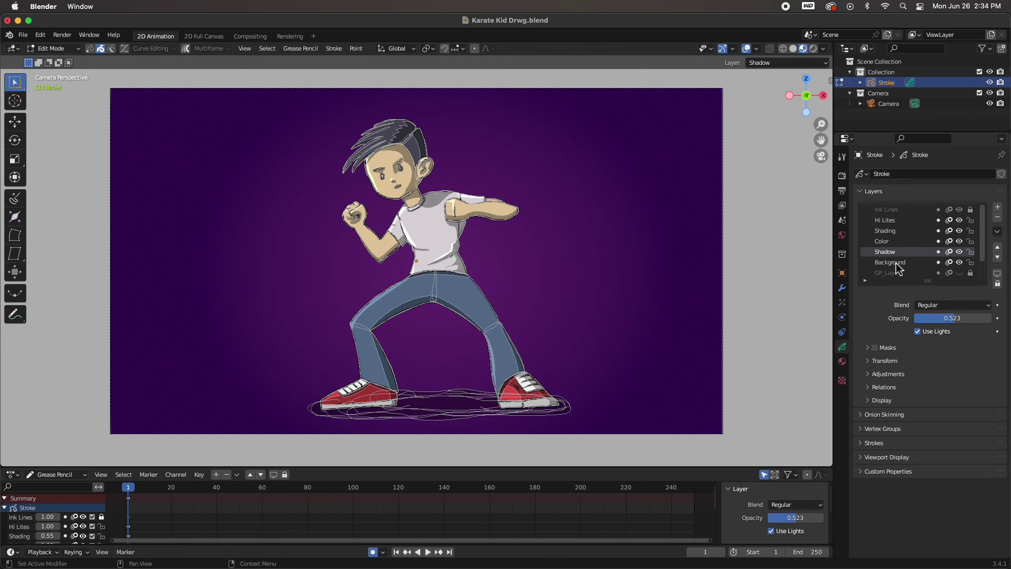
pyautogui.click(971, 220)
pyautogui.click(971, 231)
pyautogui.click(971, 242)
pyautogui.click(971, 262)
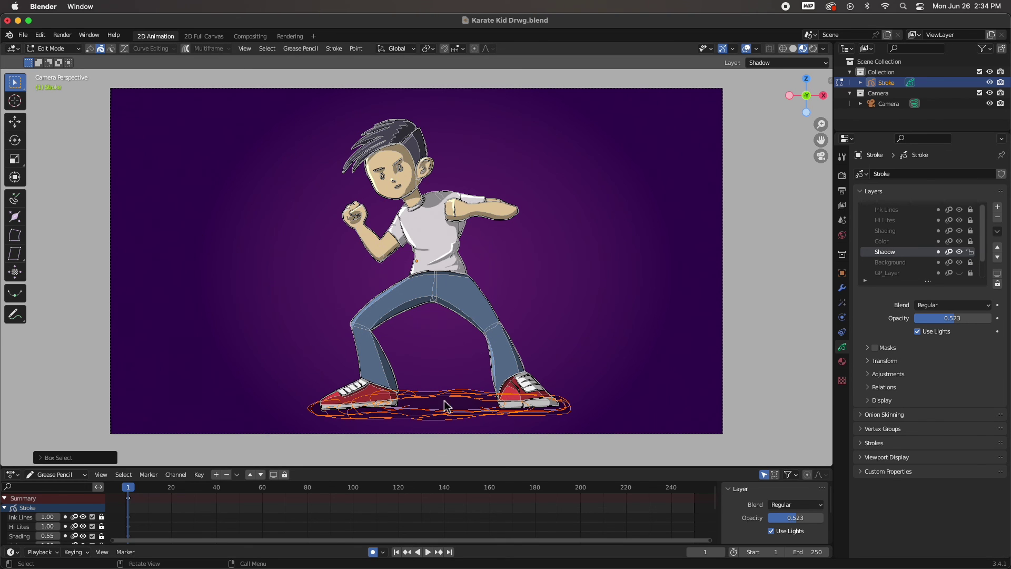
# - Flatten the ground shadow strokes along Z, shift them slightly down under the shoes, and return to Draw Mode
pyautogui.press('s')
pyautogui.press('z')
pyautogui.click(451, 426)
pyautogui.press('g')
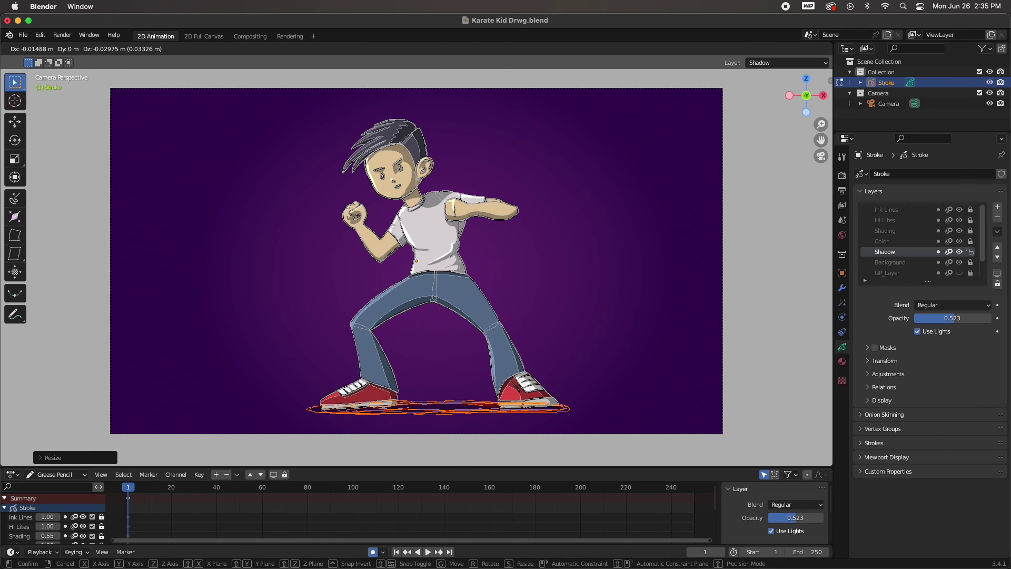
pyautogui.click(454, 431)
pyautogui.click(439, 446)
pyautogui.click(73, 49)
pyautogui.click(71, 91)
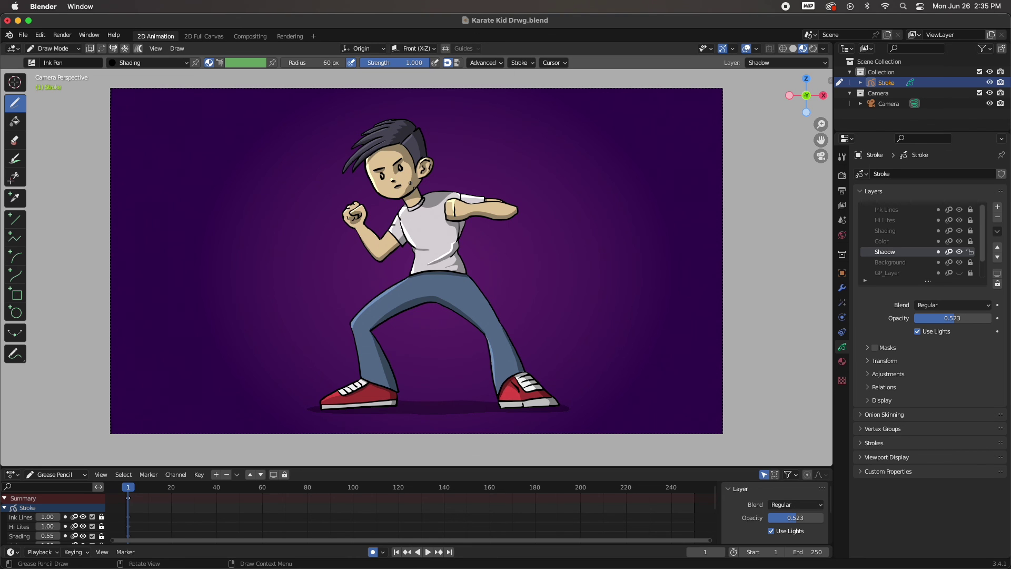
pyautogui.press('space')
pyautogui.press('space')
pyautogui.click(396, 552)
# - Unlock the Ink Lines layer and fill the openings inside both eyes solid black with the Shading material
pyautogui.keyDown('ctrl'); pyautogui.moveTo(395, 126); pyautogui.dragTo(394, 167, button='middle'); pyautogui.keyUp('ctrl')
pyautogui.scroll(10, 394, 168)
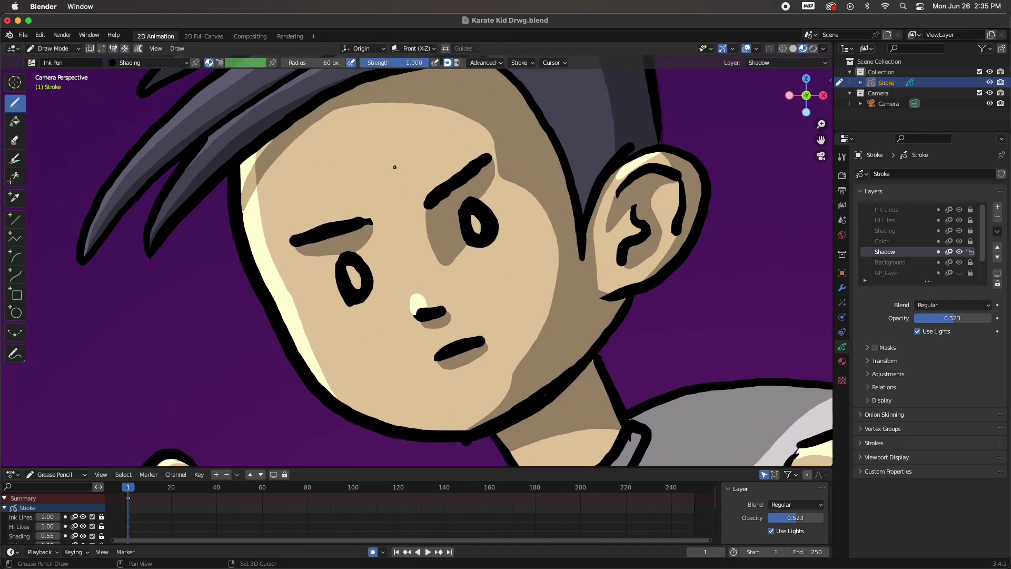
pyautogui.click(971, 209)
pyautogui.click(890, 211)
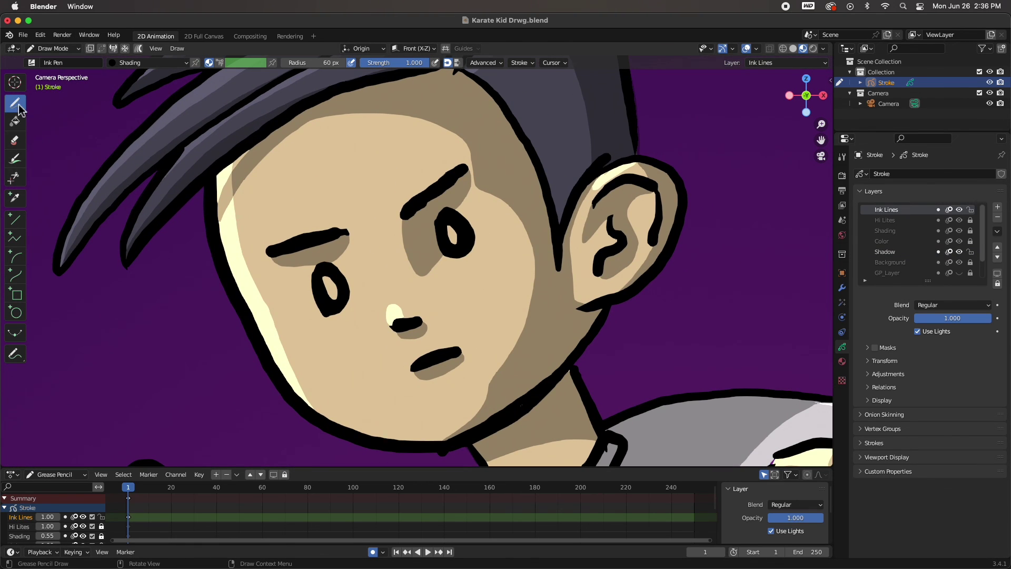
pyautogui.moveTo(337, 305); pyautogui.dragTo(337, 282)
pyautogui.press('super+z')
pyautogui.click(329, 289)
pyautogui.click(452, 235)
# - Make the HiLites material active and unlock the Hi Lites layer
pyautogui.click(885, 220)
pyautogui.click(841, 361)
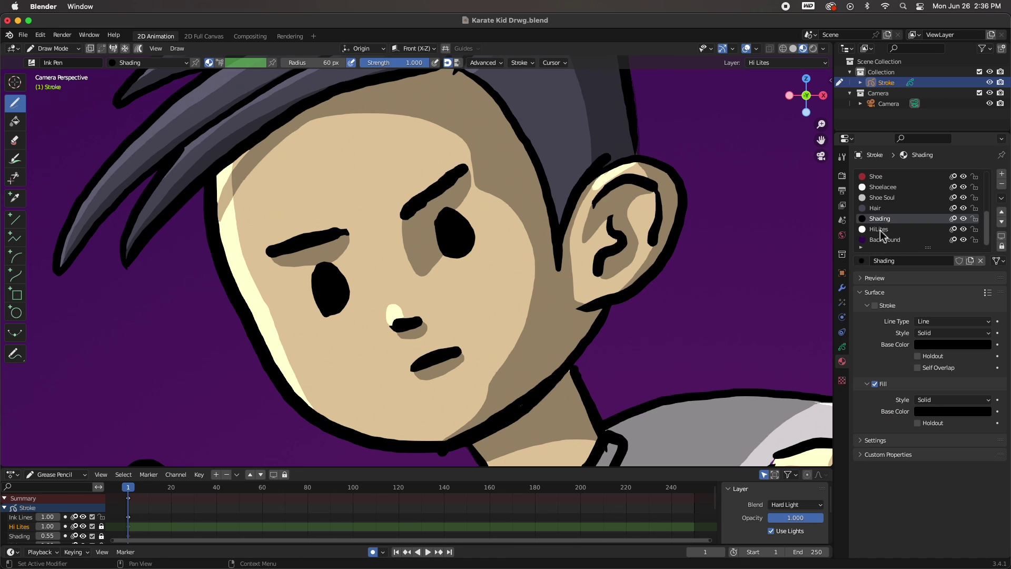
pyautogui.click(879, 229)
pyautogui.click(315, 286)
pyautogui.click(842, 346)
pyautogui.click(970, 220)
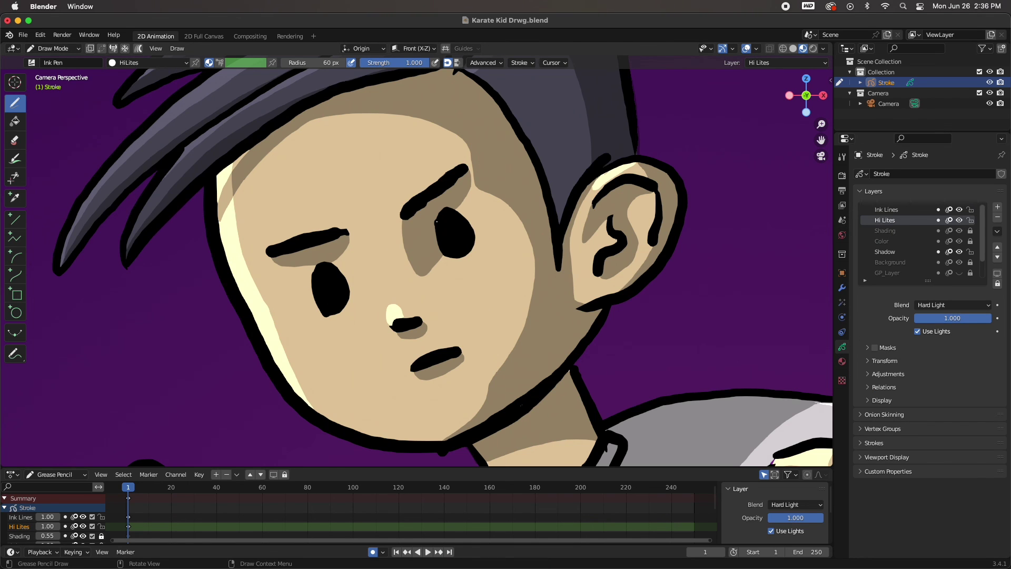
# - Draw a small white oval highlight in each eye on the Ink Lines layer, return to frame 1, and save the file
pyautogui.click(888, 210)
pyautogui.moveTo(323, 276); pyautogui.dragTo(322, 286)
pyautogui.moveTo(445, 223); pyautogui.dragTo(446, 233)
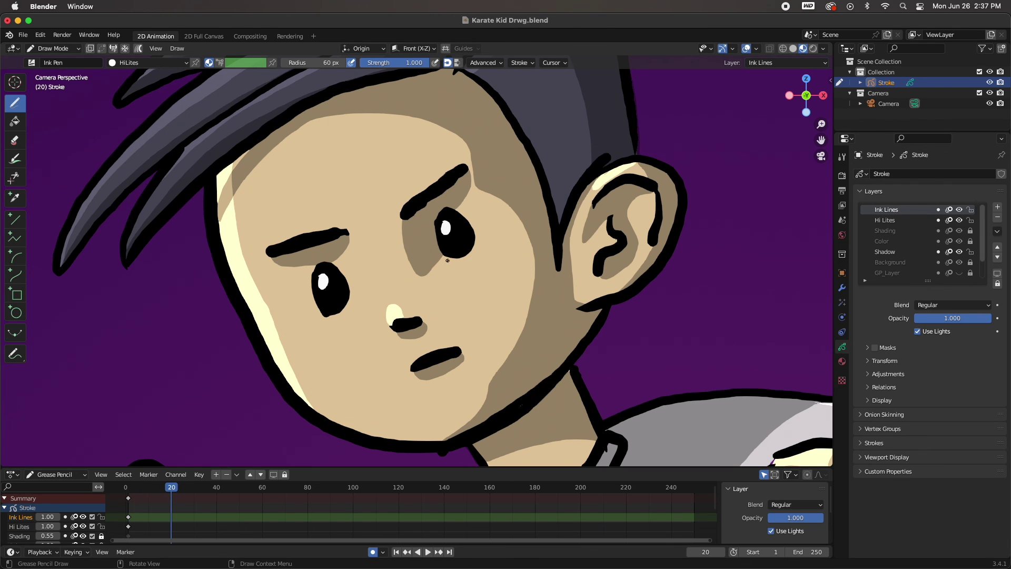
pyautogui.press('Home')
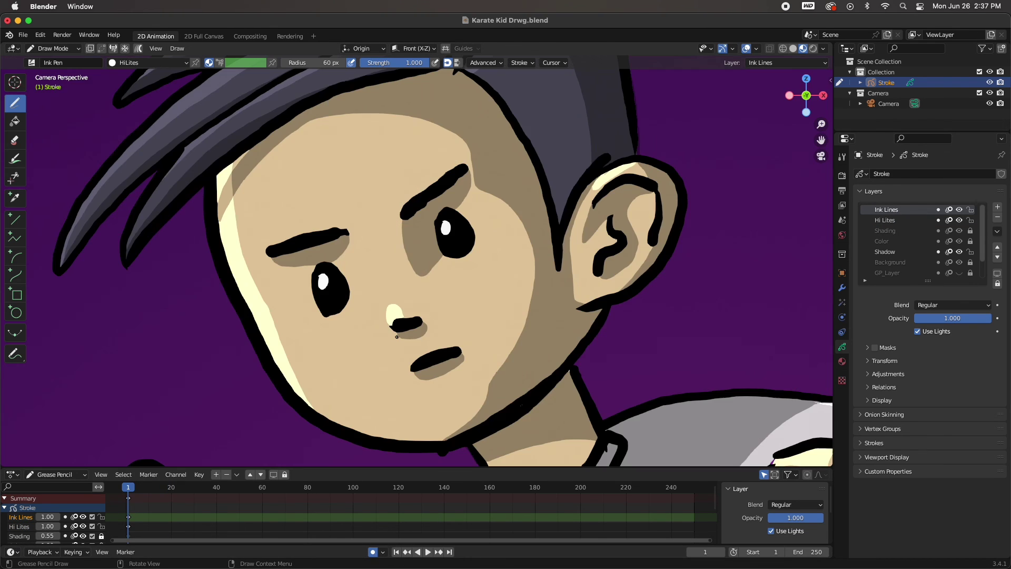
pyautogui.press('super+s')
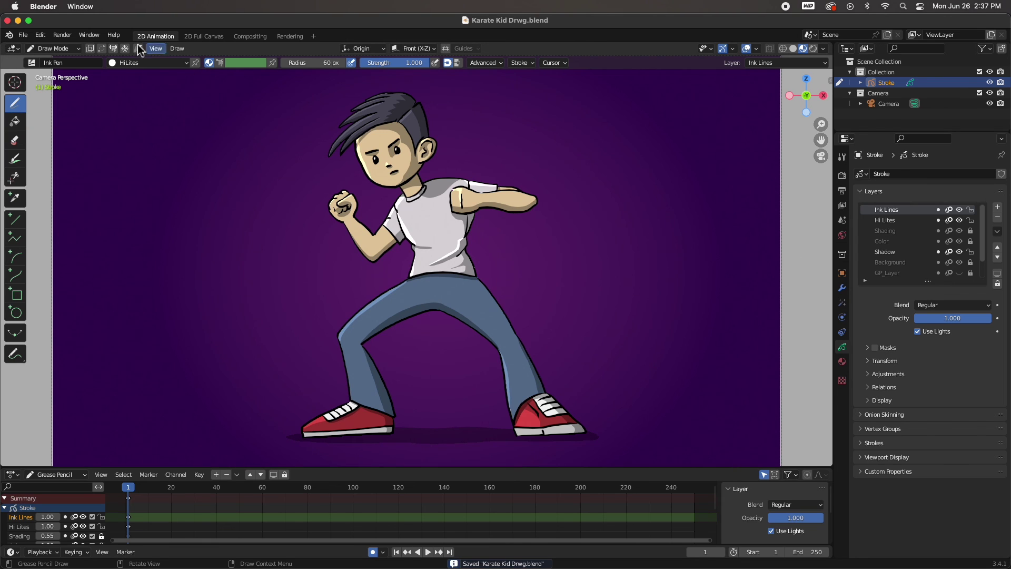